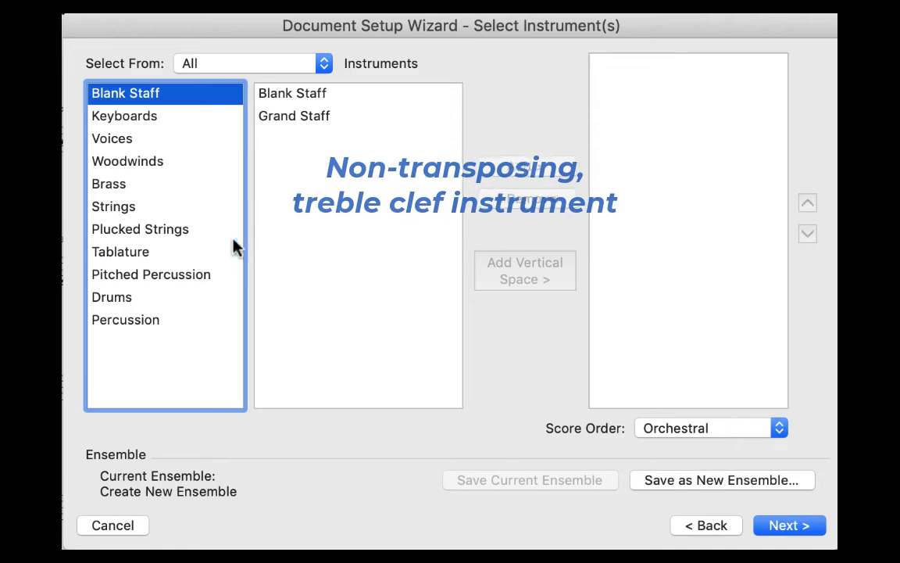
Add an Oboe from the Woodwinds family to the new document's instrument list
click(131, 162)
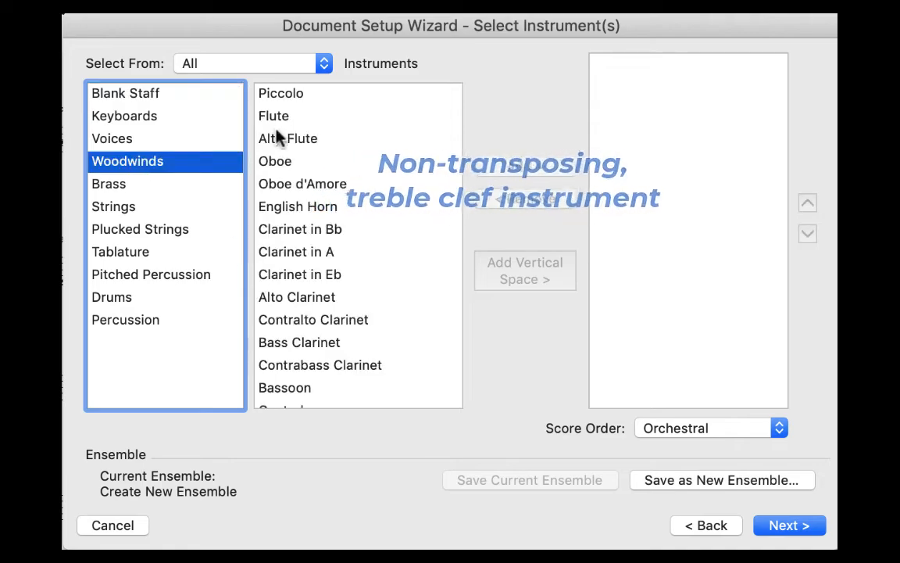
click(282, 162)
click(515, 167)
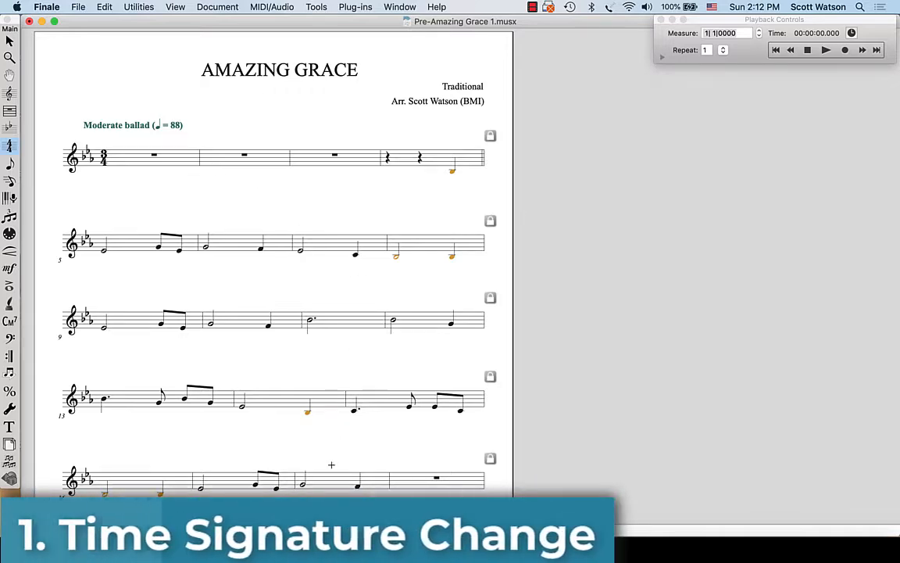
Apply a 4/4 time signature from measure 19 through the end of the piece
scroll(338, 428, down, 3)
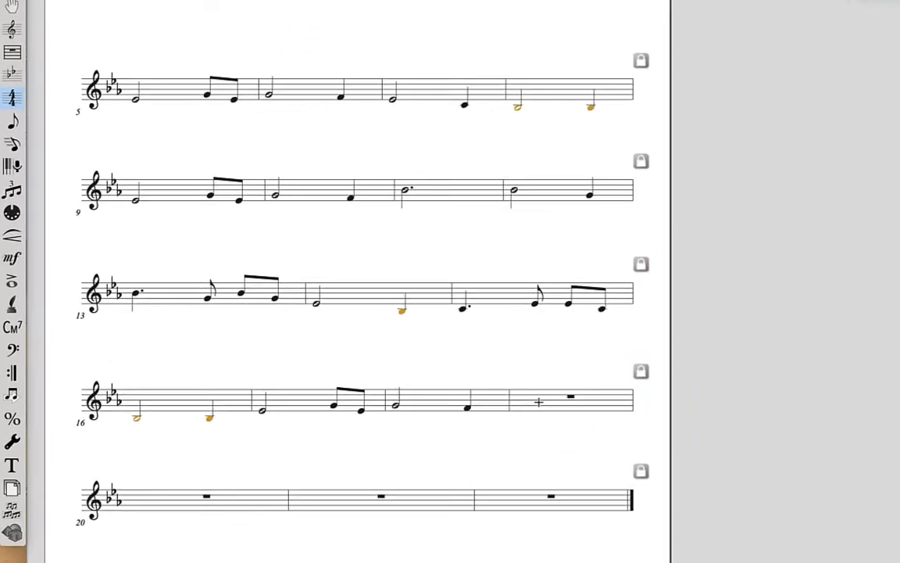
click(538, 401)
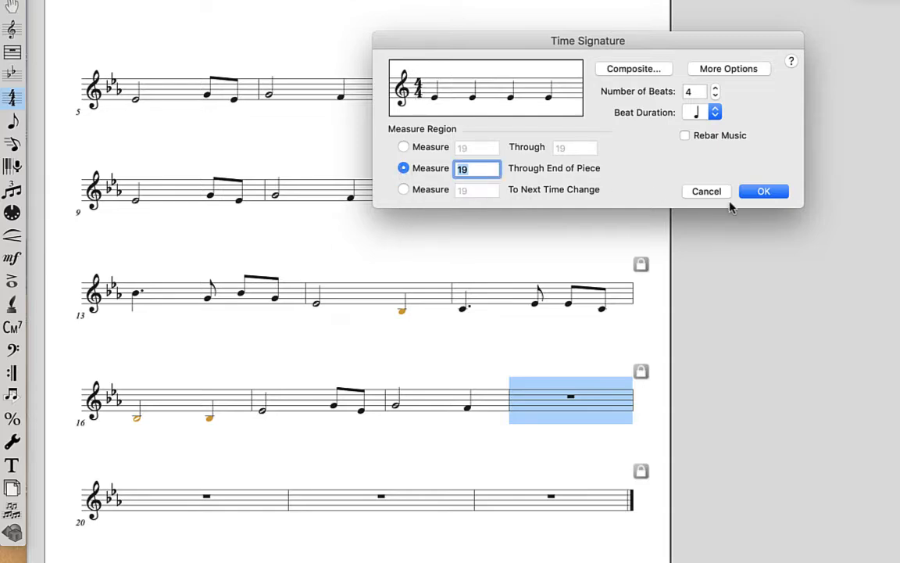
click(764, 195)
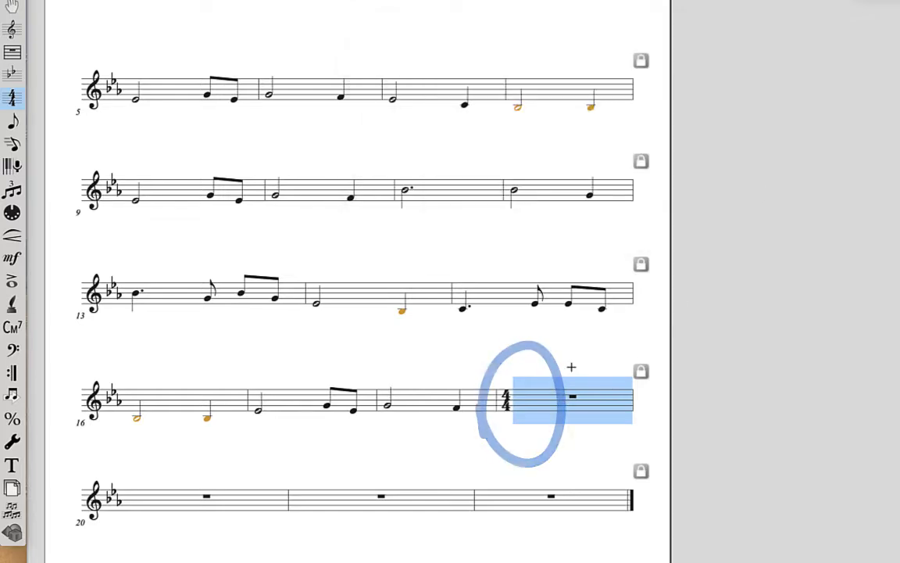
click(779, 139)
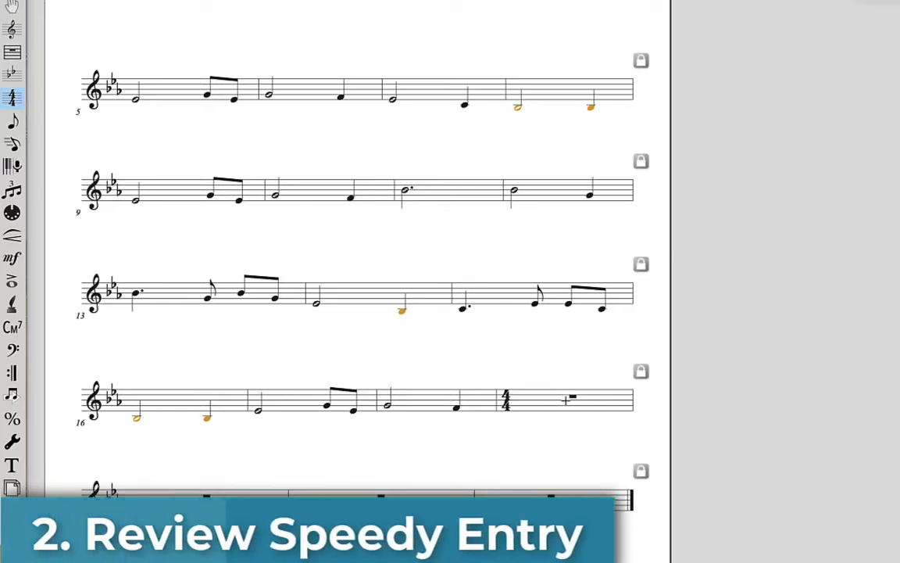
Enter an E-flat whole note in each of measures 19 and 20 with Speedy Entry
click(12, 144)
click(563, 404)
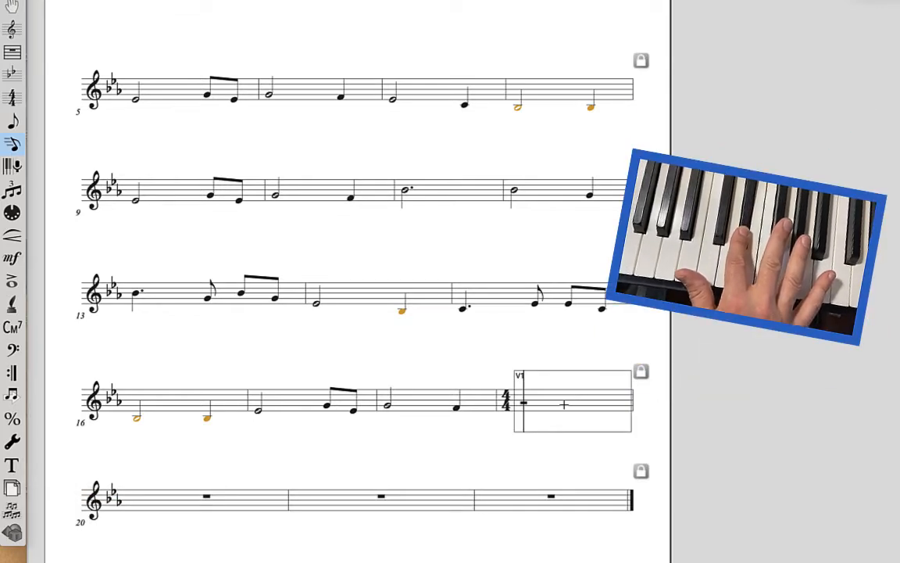
key(7)
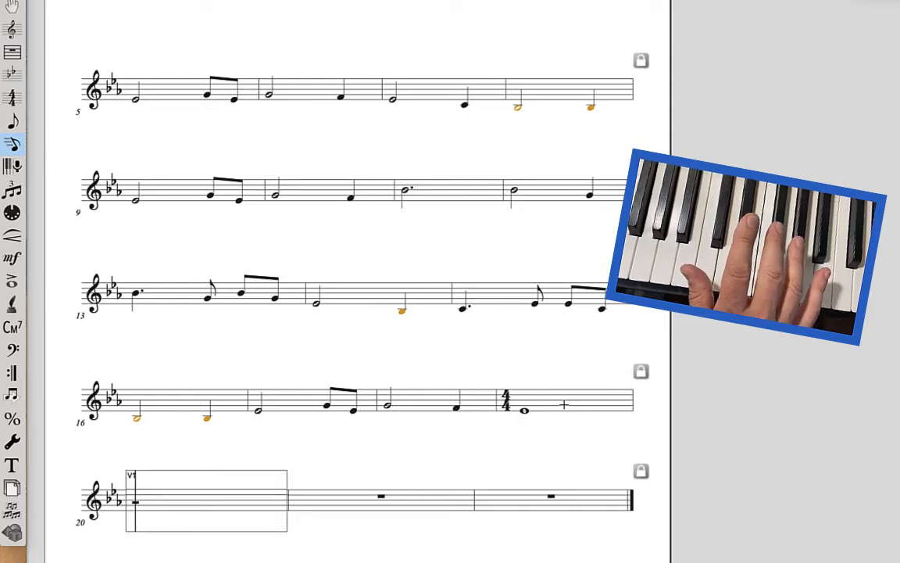
key(7)
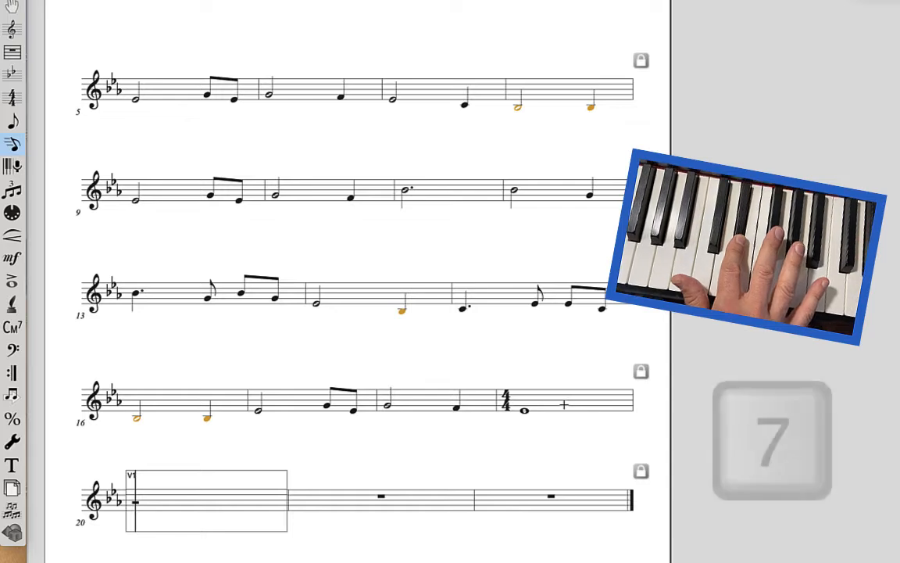
key(7)
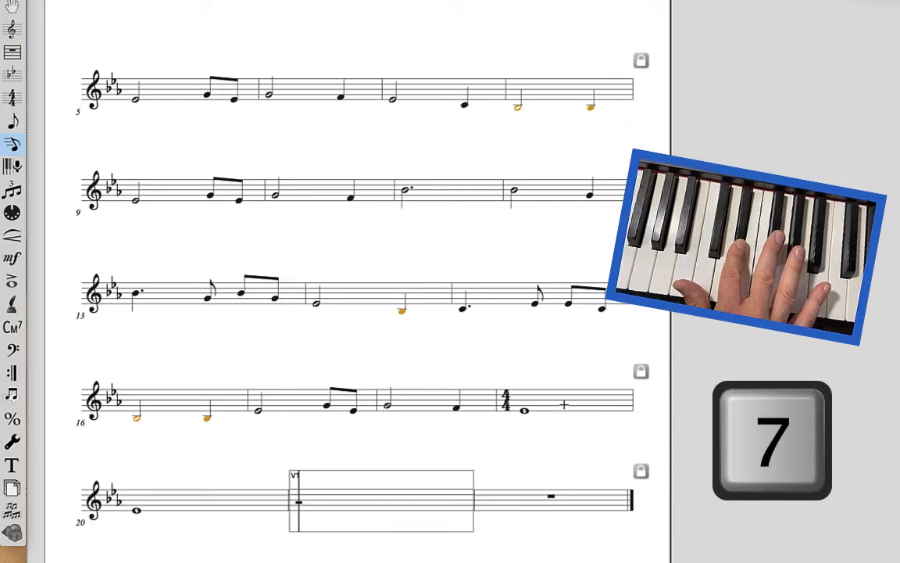
Tie the whole note in measure 19 to the whole note in measure 20
click(564, 405)
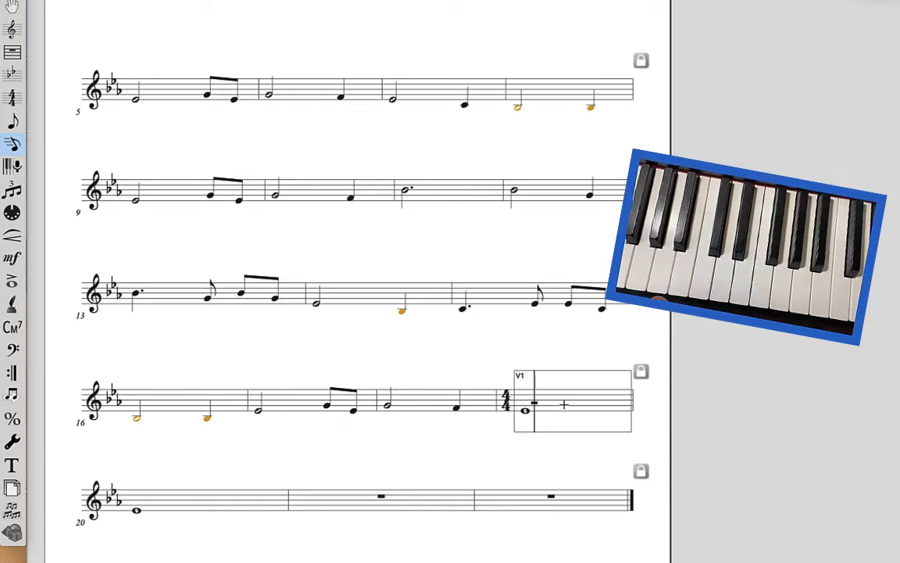
key(t)
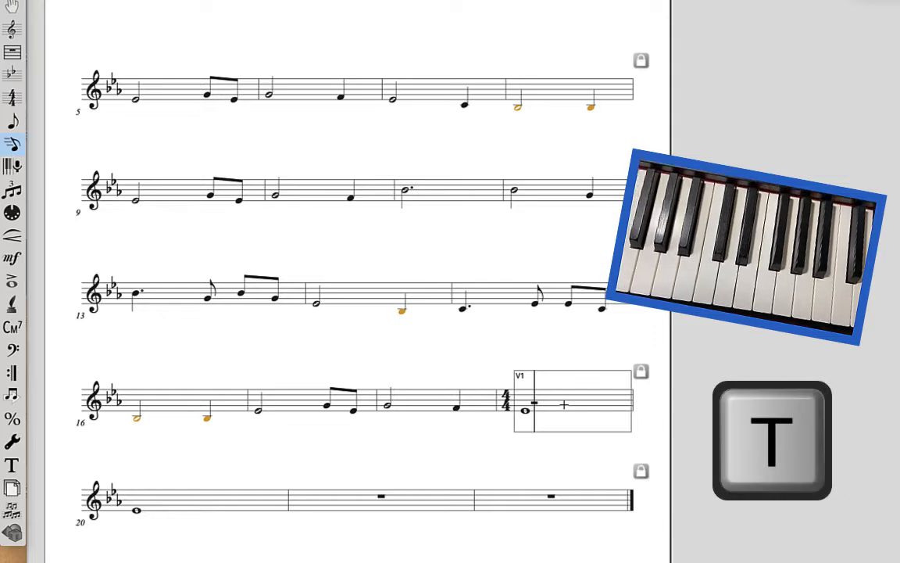
click(491, 361)
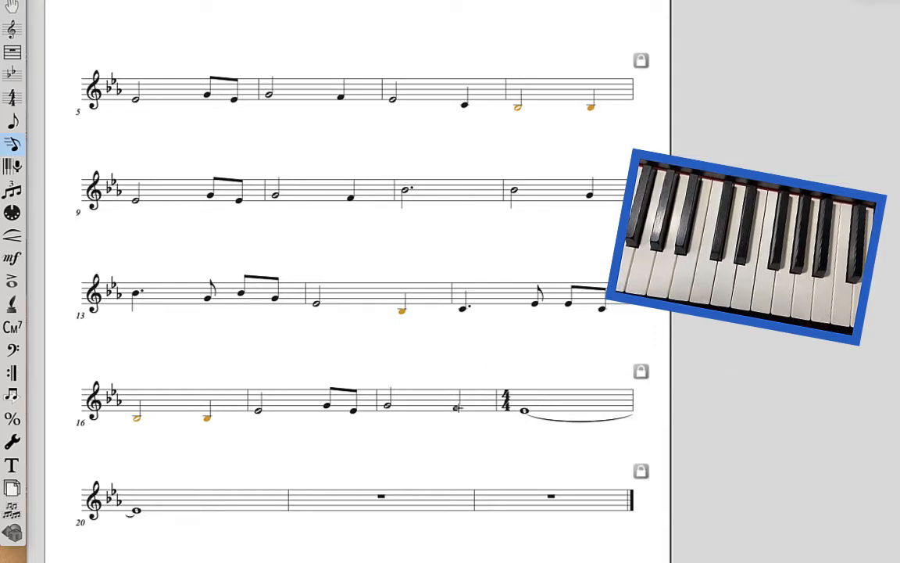
Enter two E-flat half notes in measure 21 and a G whole note in measure 22 with Speedy Entry
click(323, 501)
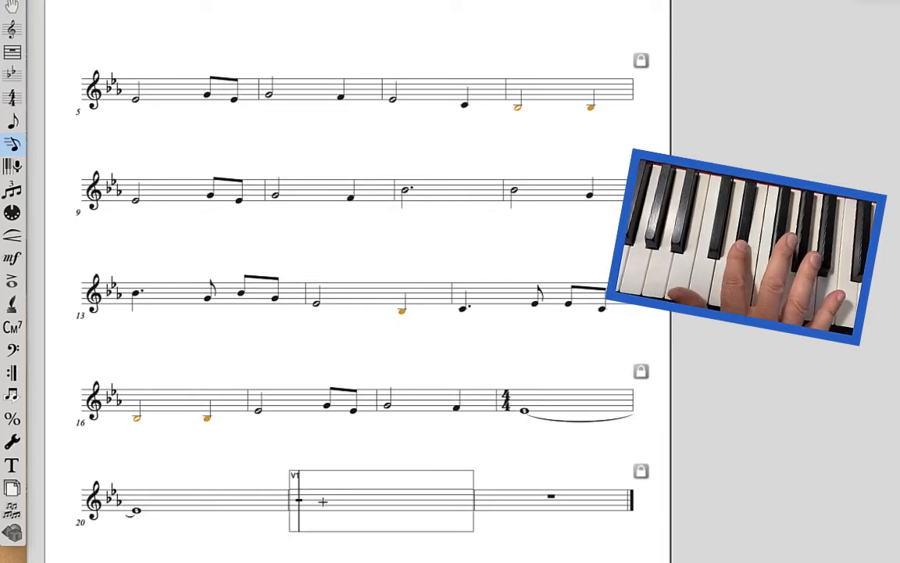
key(6)
key(6)
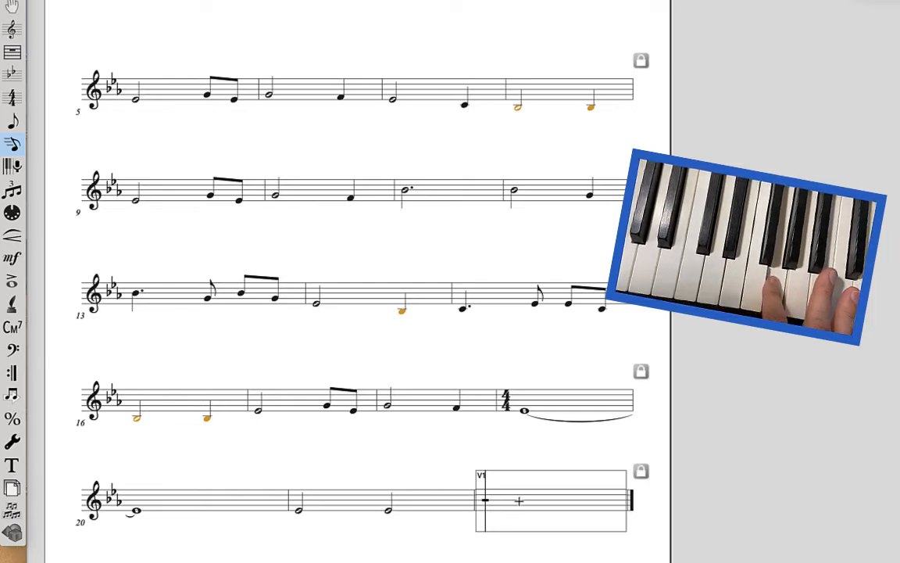
key(7)
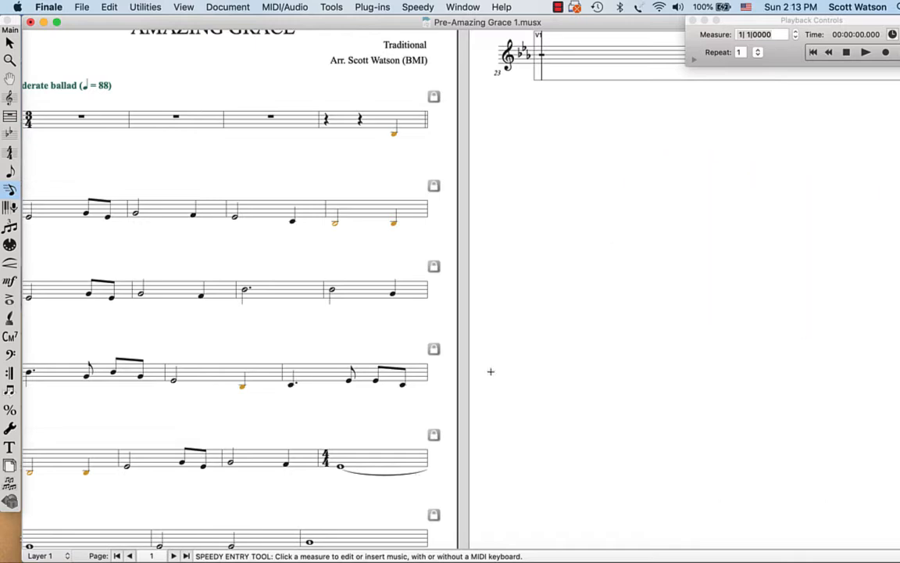
Delete the extra empty measure 23 on page 2
scroll(490, 372, up, 3)
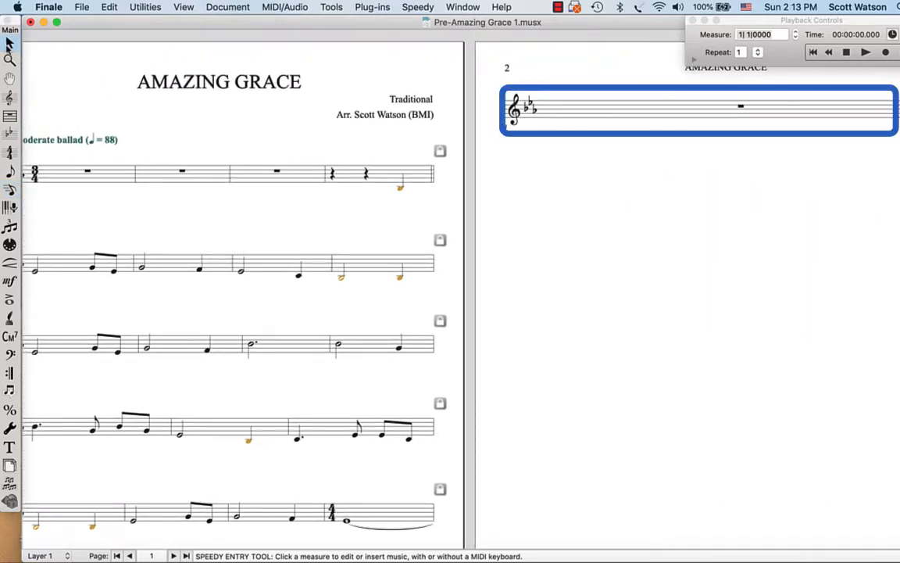
click(9, 43)
click(637, 116)
key(Delete)
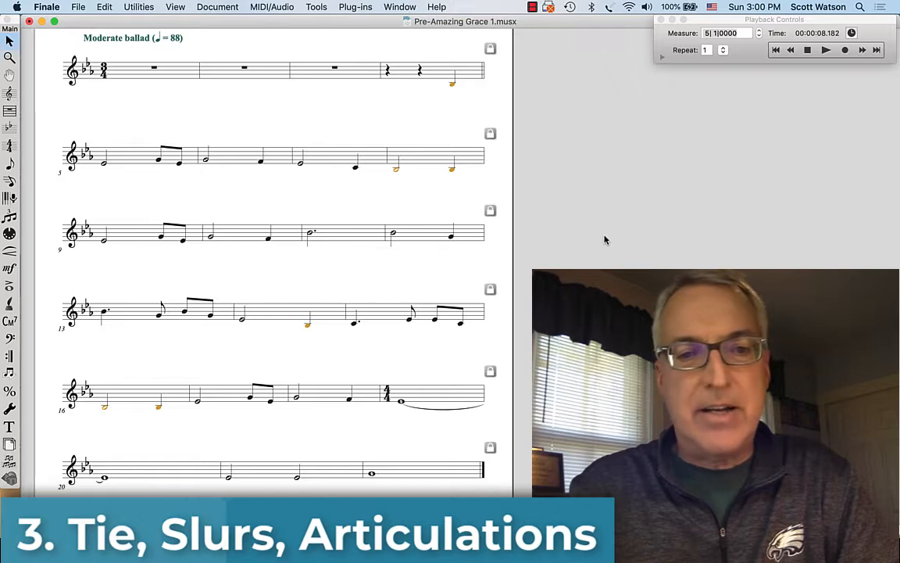
Tie the dotted half note in measure 11 to the half note in measure 12 with Speedy Entry
click(9, 182)
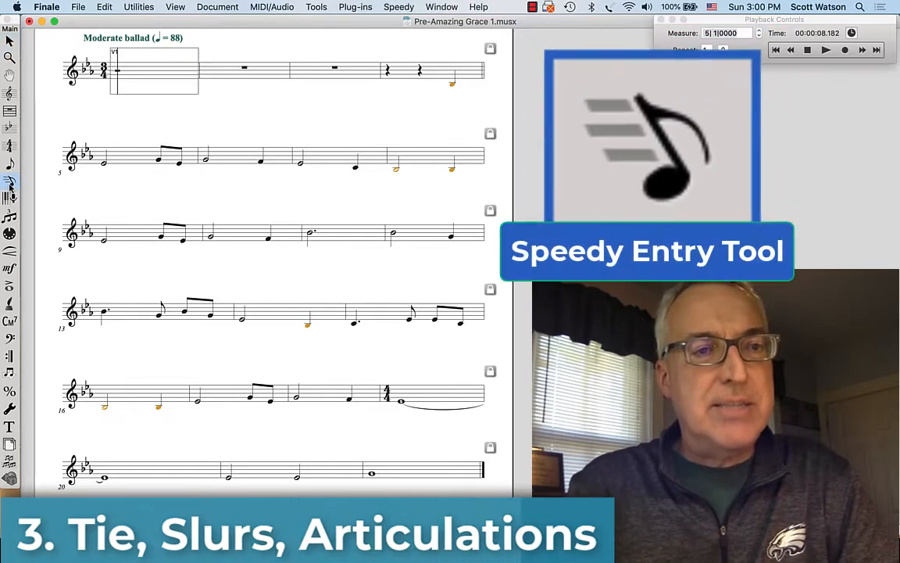
click(328, 236)
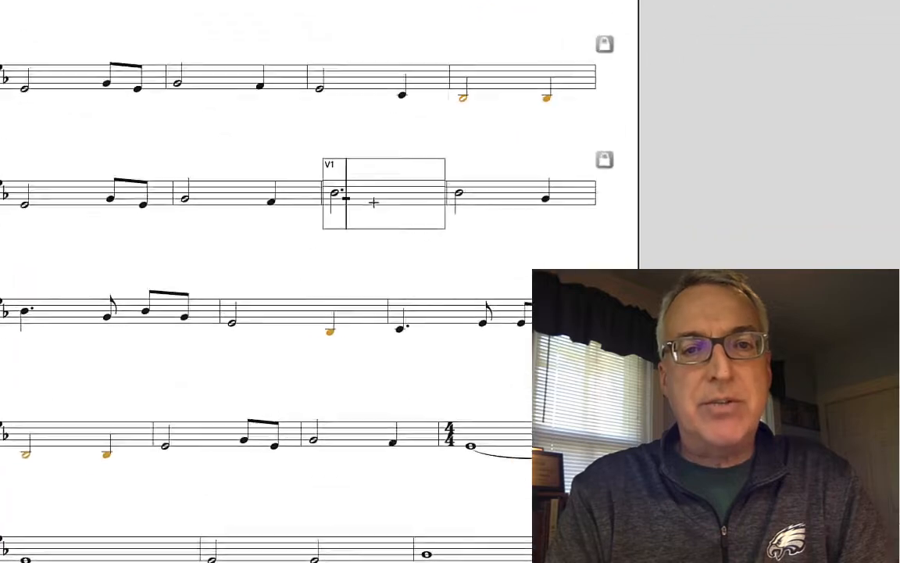
key(t)
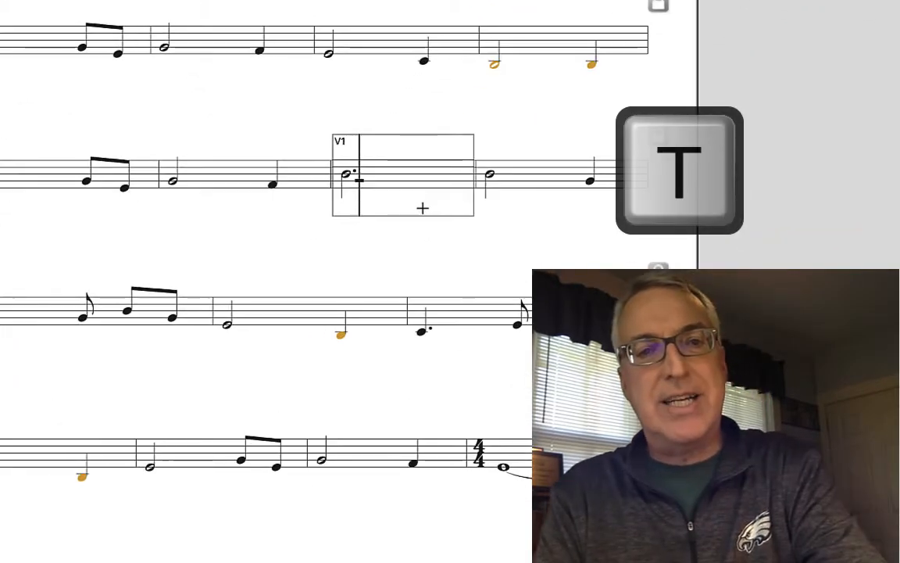
click(415, 238)
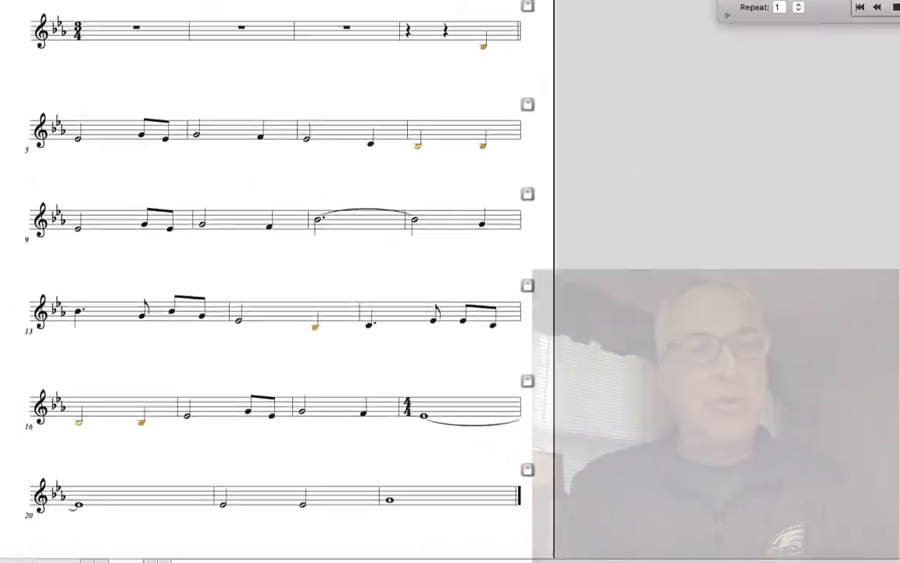
Add slurs with the Smart Shape tool to the beamed eighth-note pairs in measures 5, 9, 13, 15 and 17
click(9, 251)
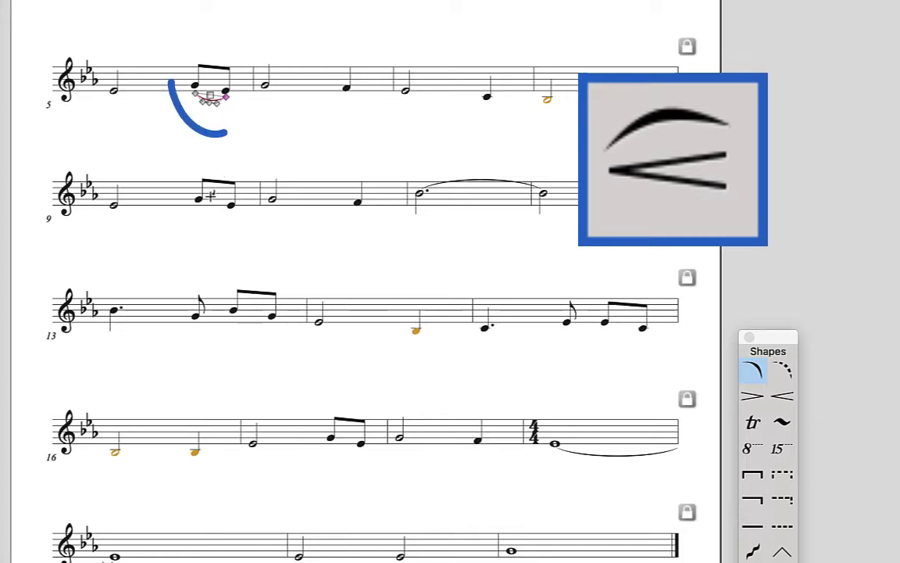
double_click(210, 197)
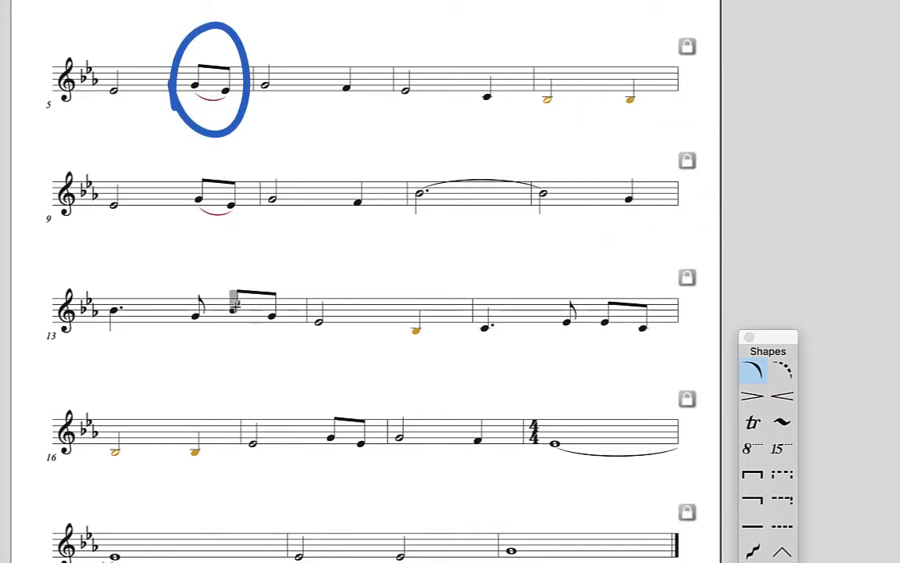
double_click(233, 305)
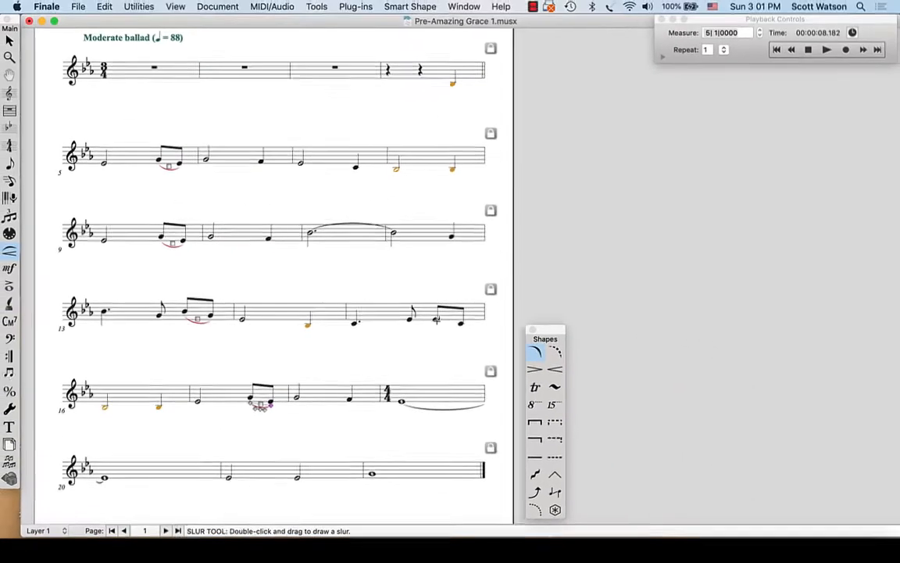
double_click(606, 321)
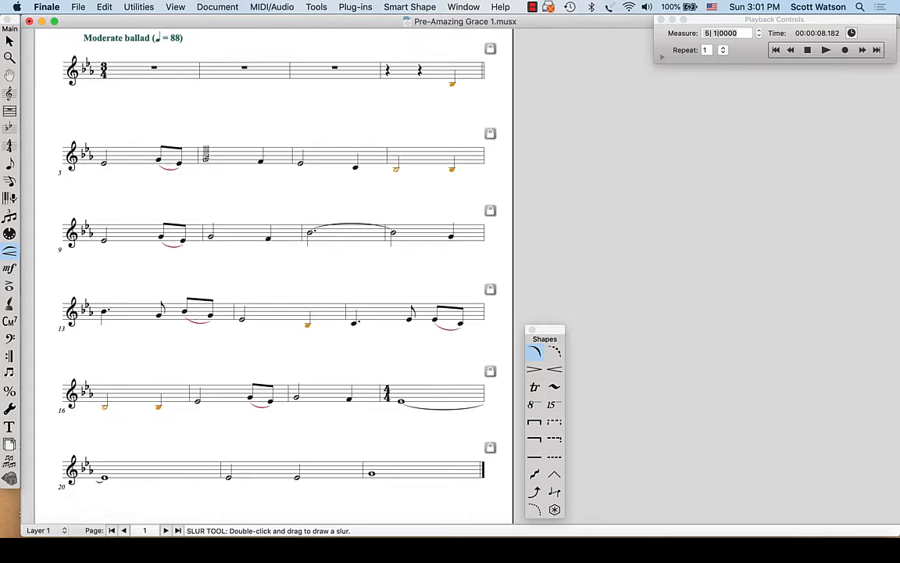
drag(353, 165, 356, 168)
Add a tenuto articulation to the quarter note in measure 18
click(9, 288)
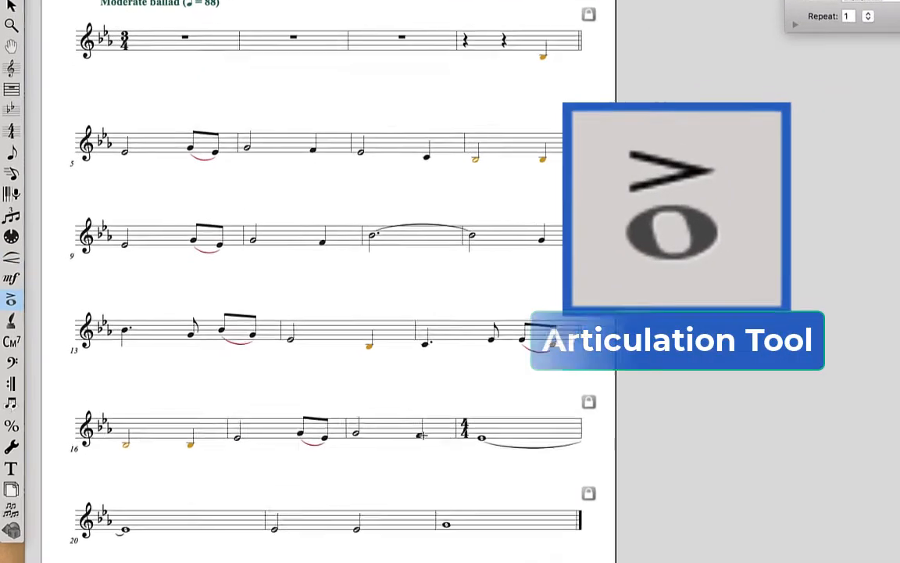
click(435, 444)
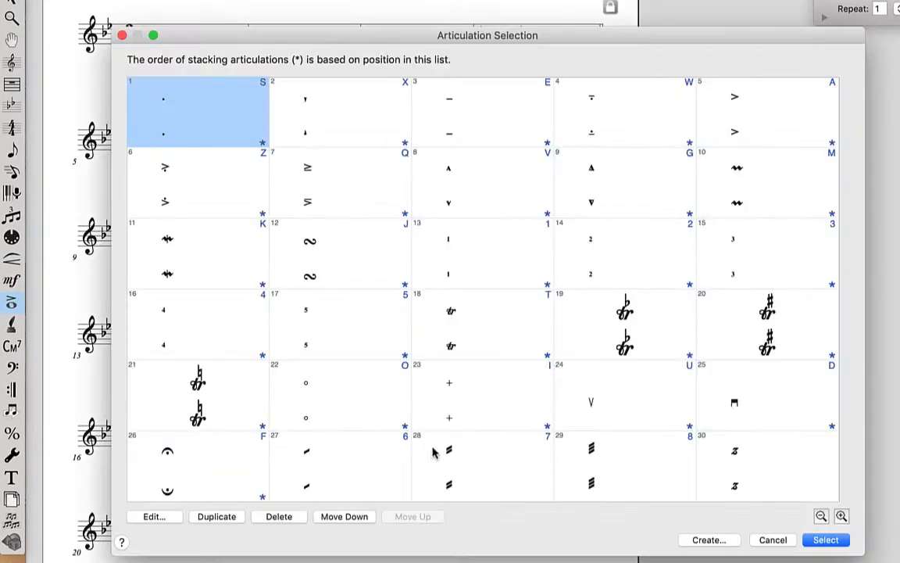
click(466, 121)
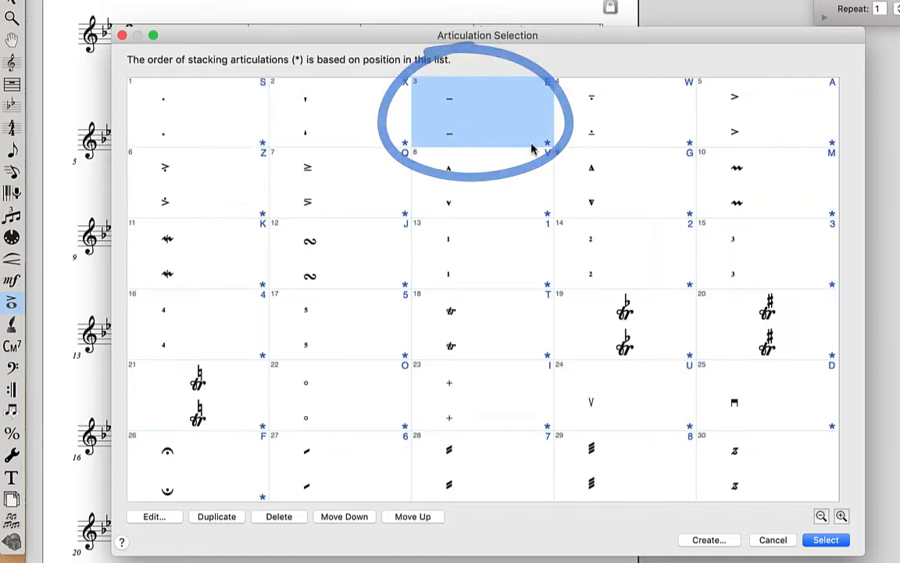
click(829, 540)
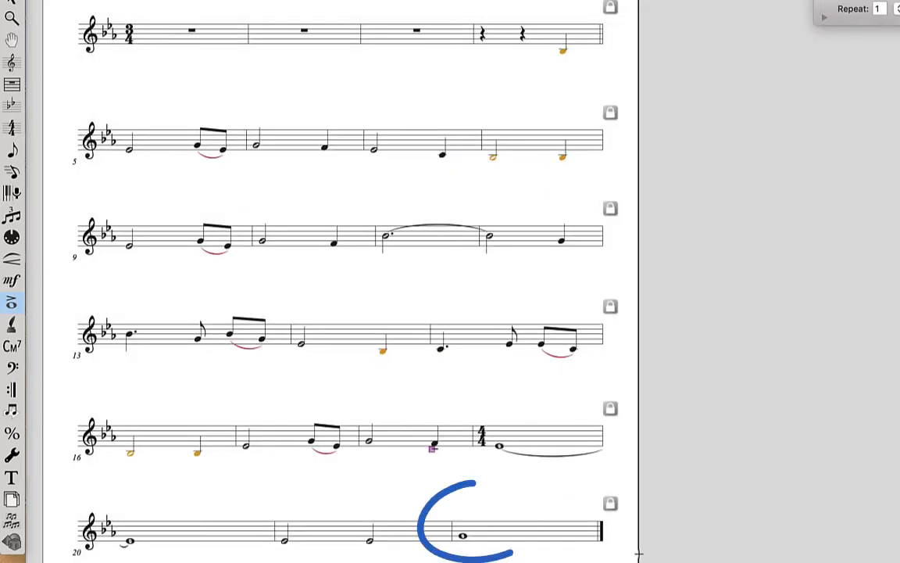
Add a fermata articulation to the final whole note in measure 22
click(465, 536)
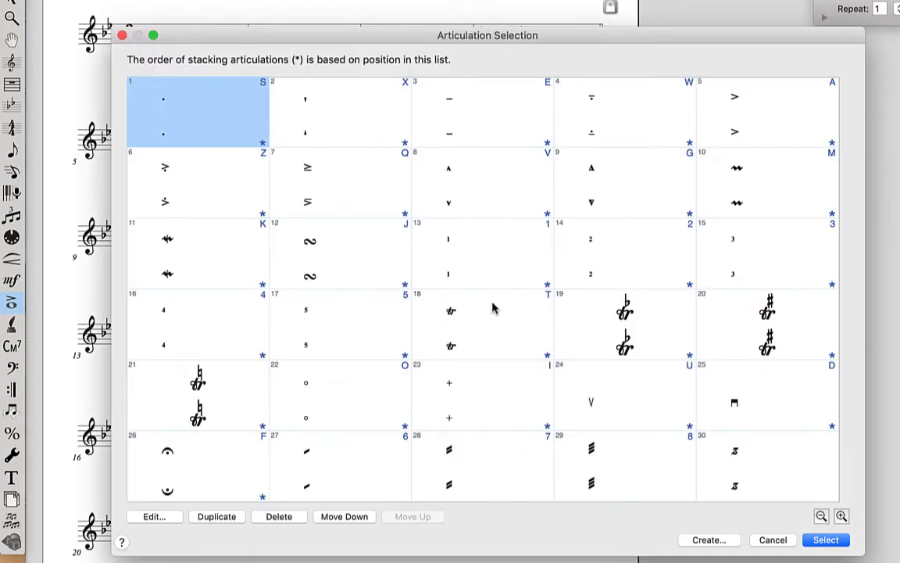
scroll(492, 307, down, 10)
scroll(493, 305, up, 7)
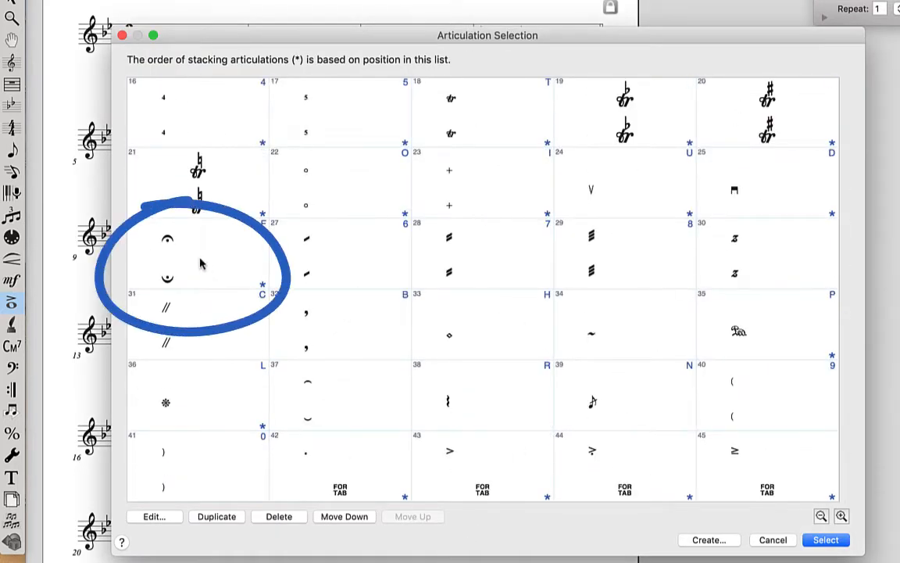
click(207, 264)
click(826, 540)
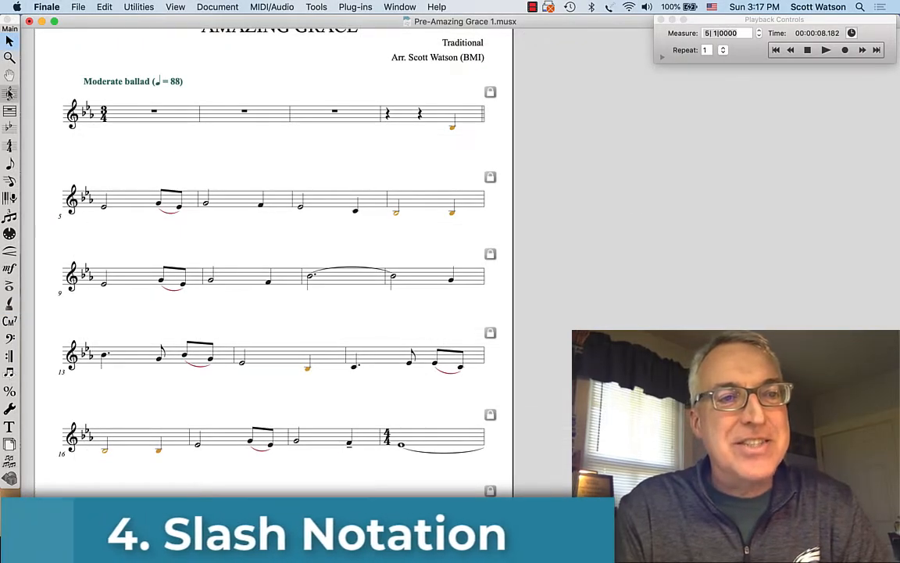
Apply the Slash Notation staff style for score and parts from measure 1 through beat 2 of measure 4
click(10, 92)
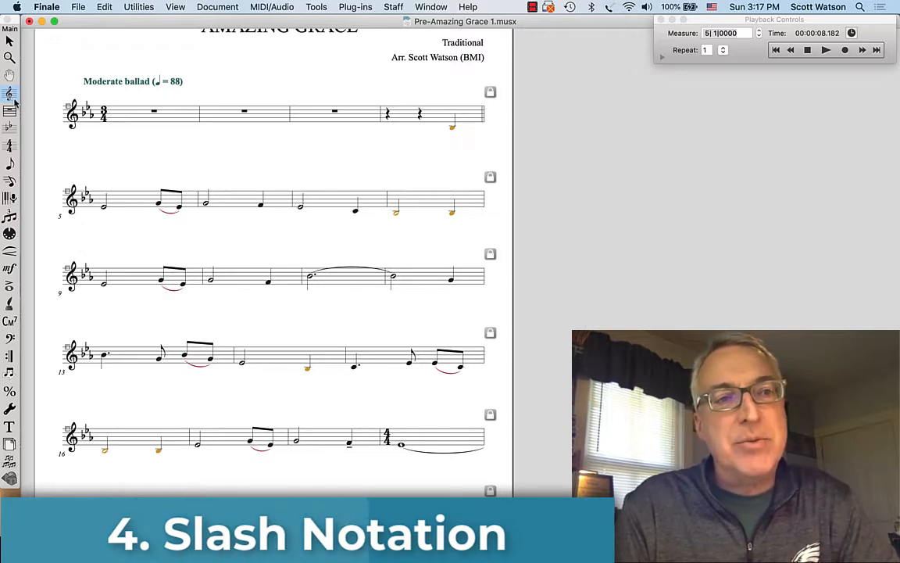
drag(112, 95, 446, 135)
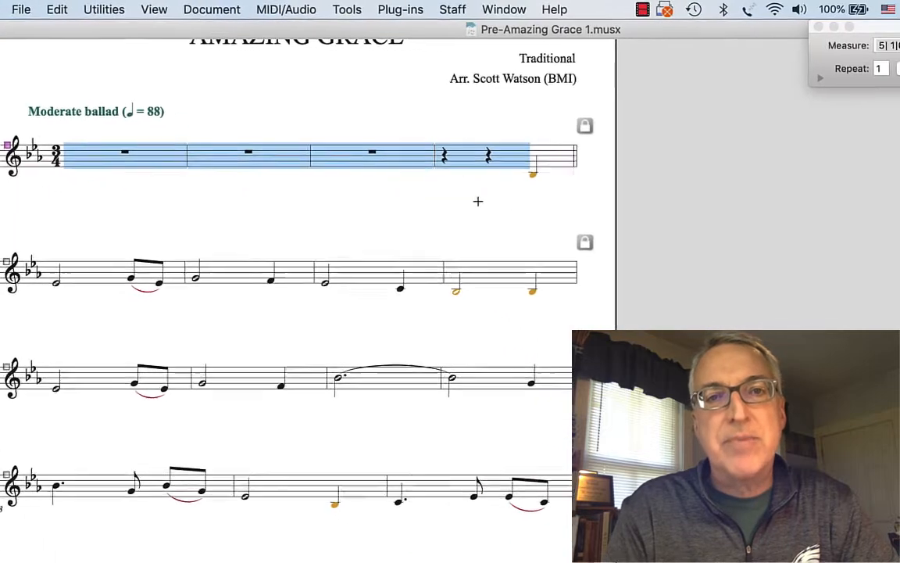
click(447, 11)
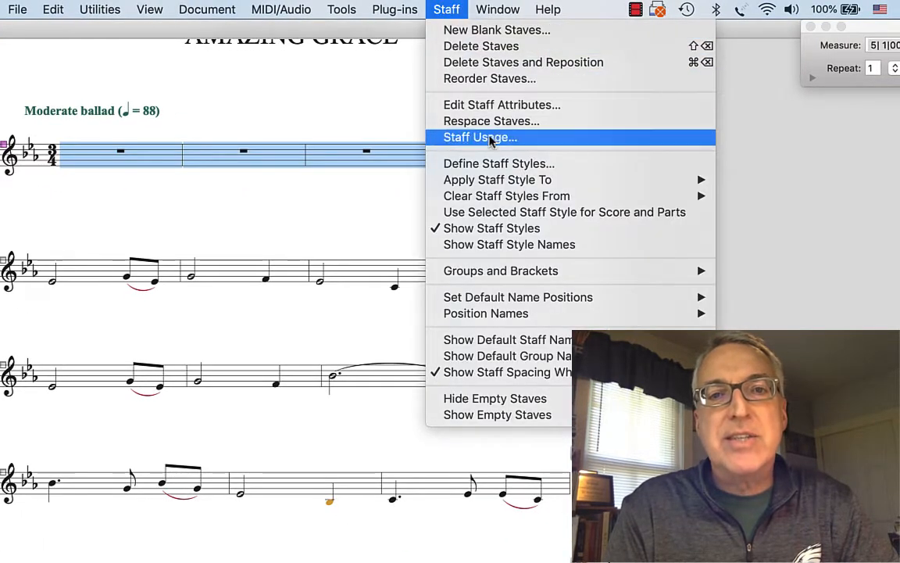
mouse_move(504, 183)
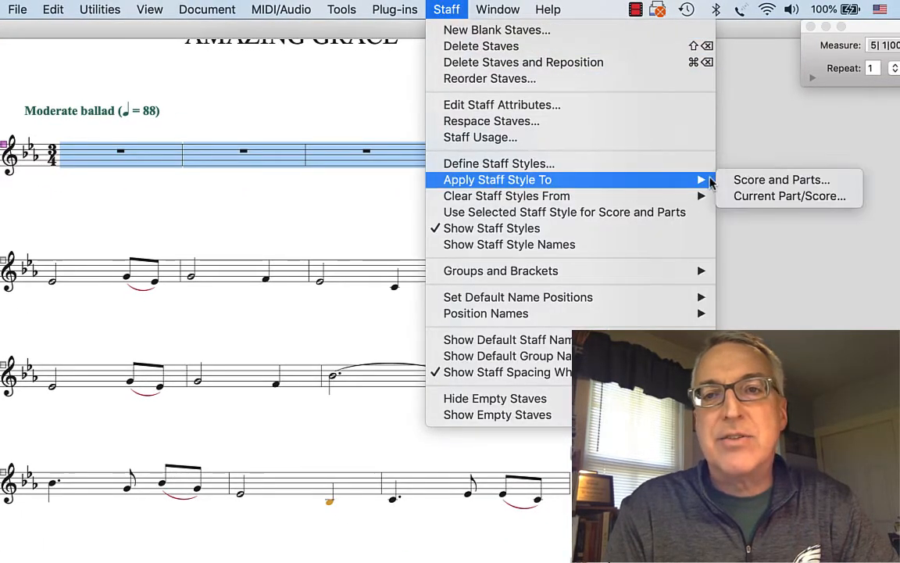
click(781, 180)
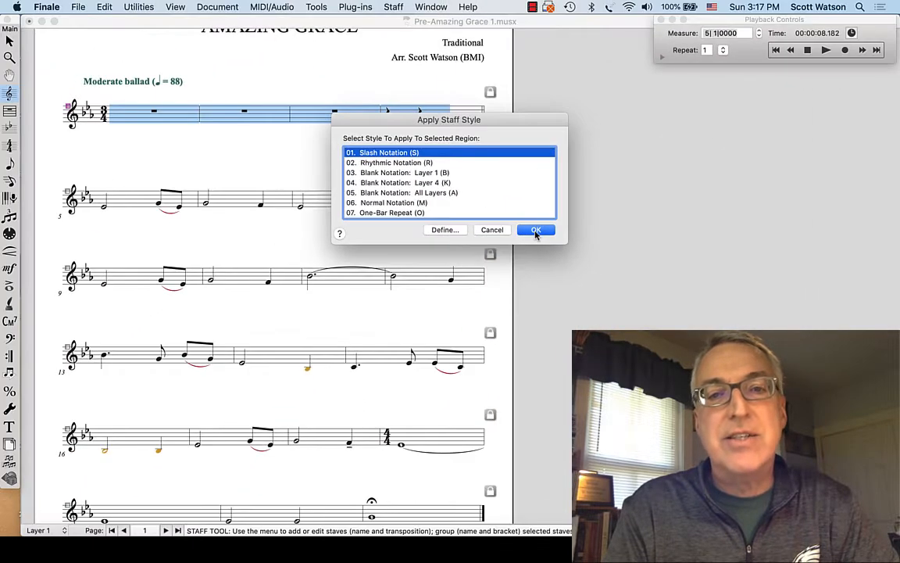
click(655, 267)
click(414, 154)
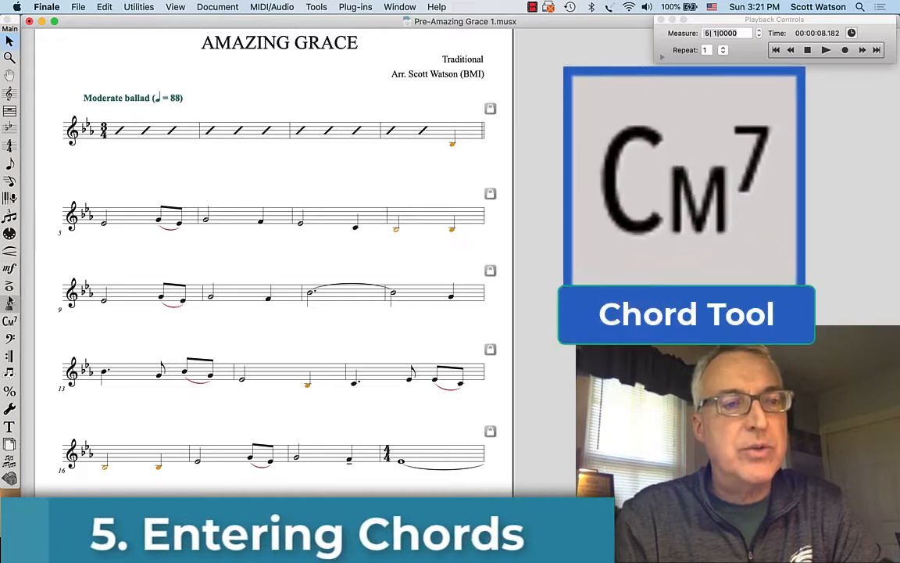
Enter chord symbols with the Chord tool: E♭ on the first beat of measure 1 and Fm7 on measure 2
click(10, 321)
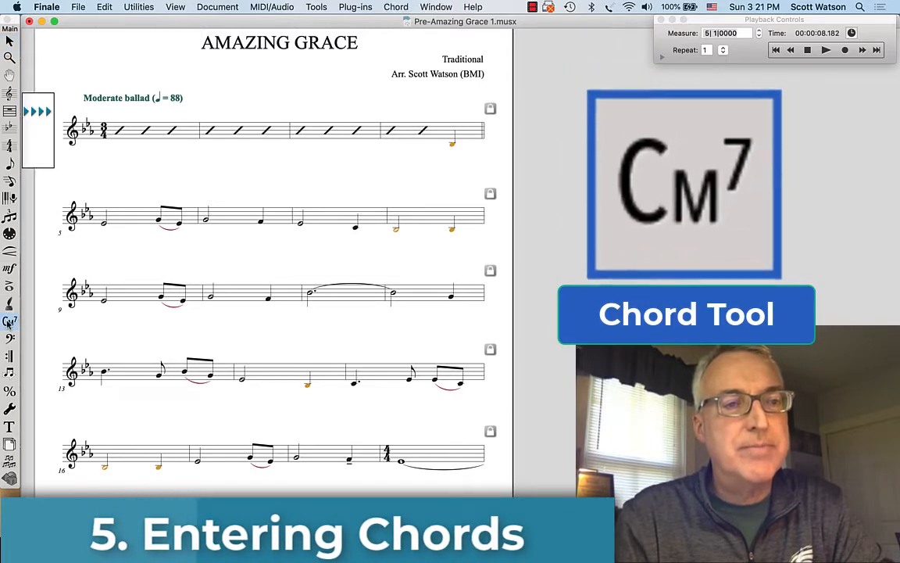
click(121, 115)
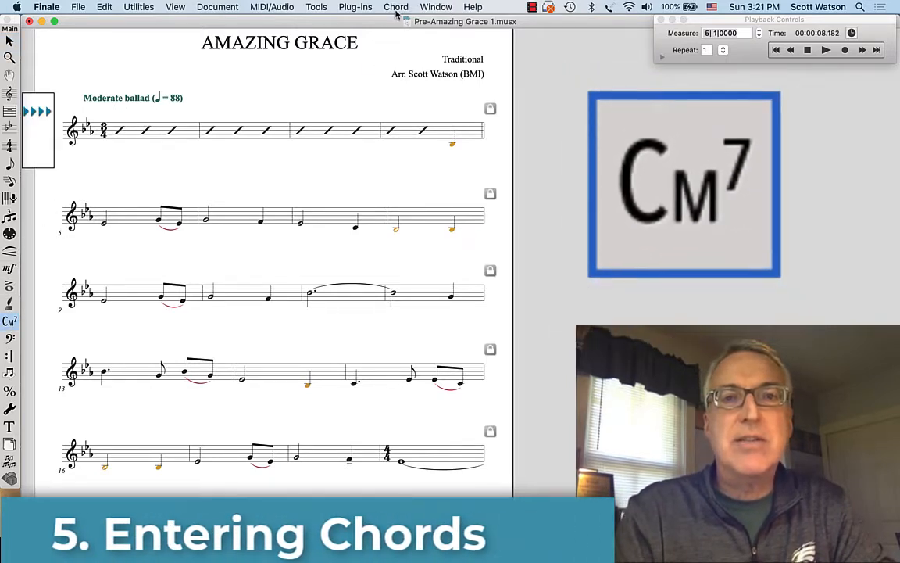
click(396, 7)
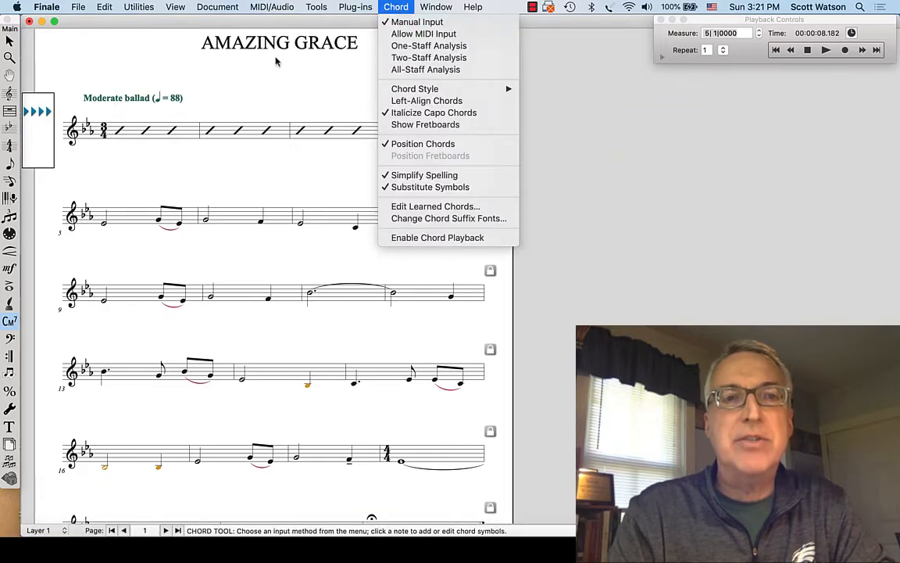
click(233, 69)
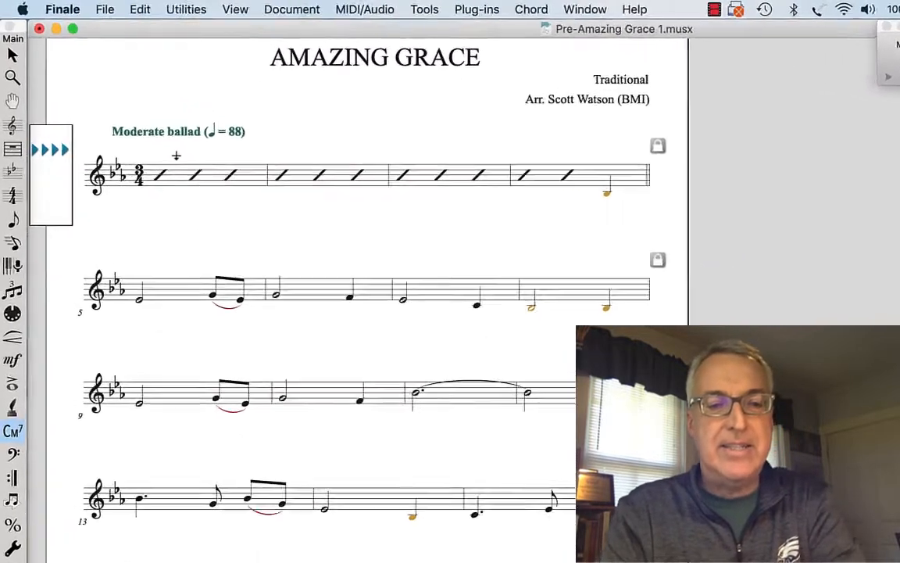
text(Eb)
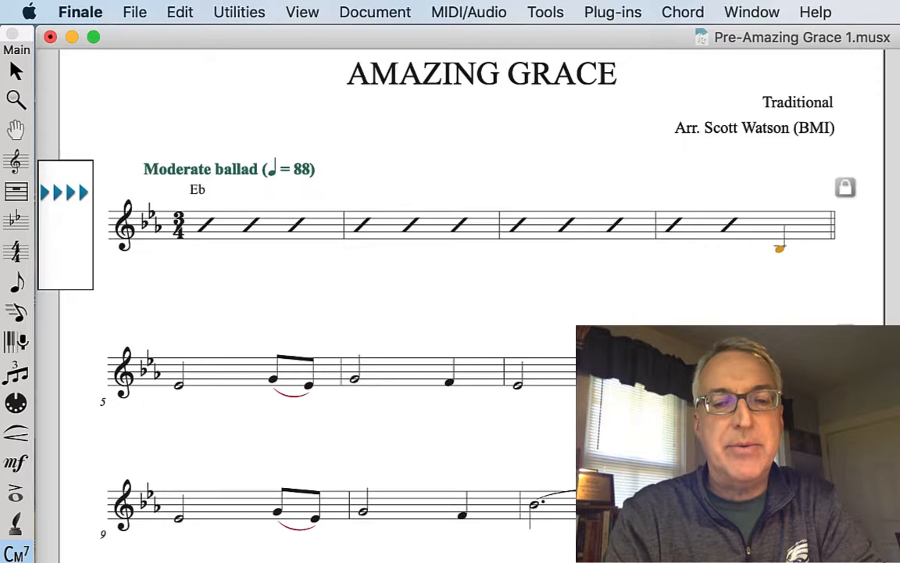
key(space)
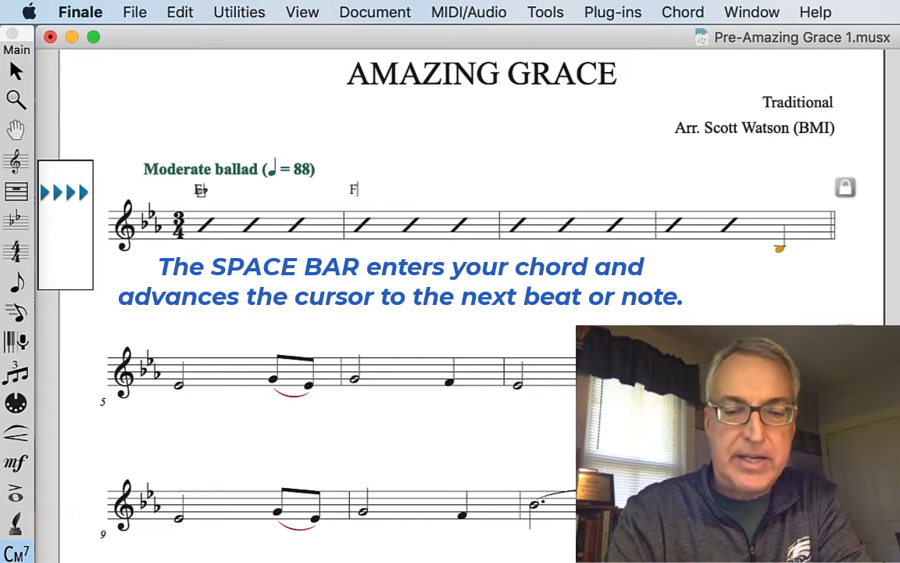
key(space)
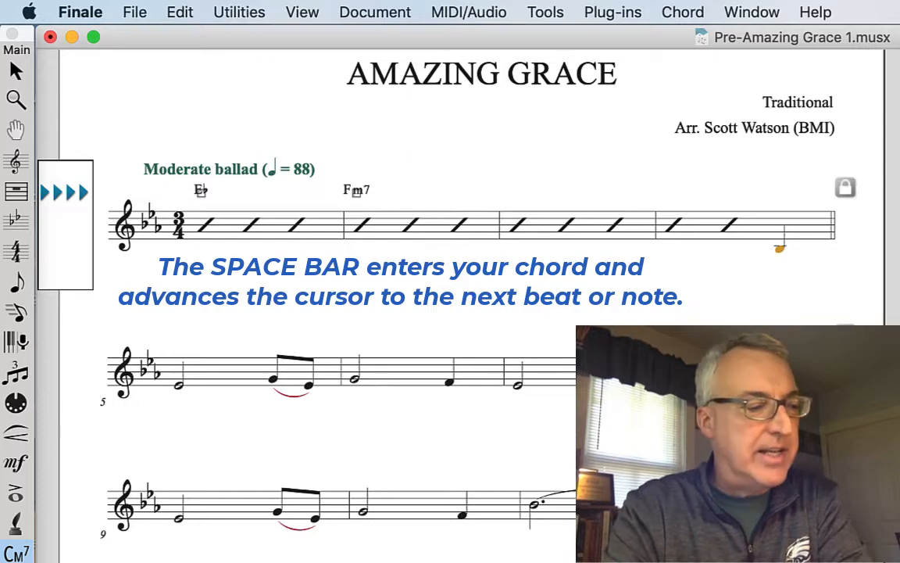
Enter the slash chords E♭/G on the first beat of measure 3 and A♭/B♭ on the first beat of measure 4
text(Eb)
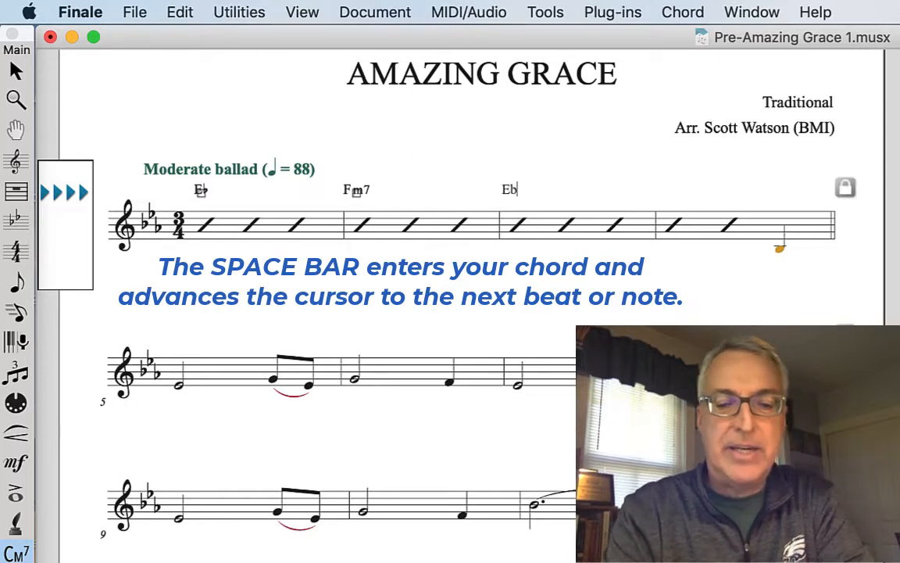
text(/G)
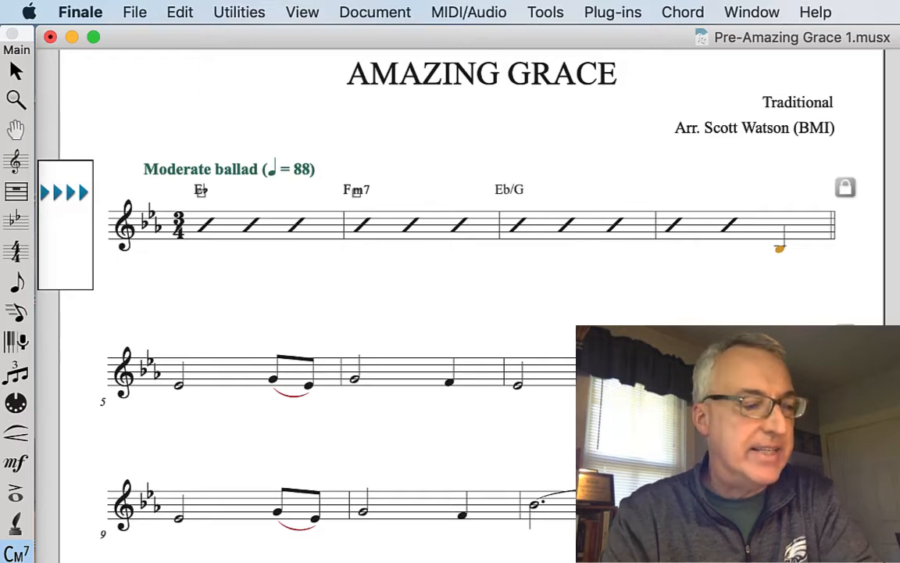
key(Return)
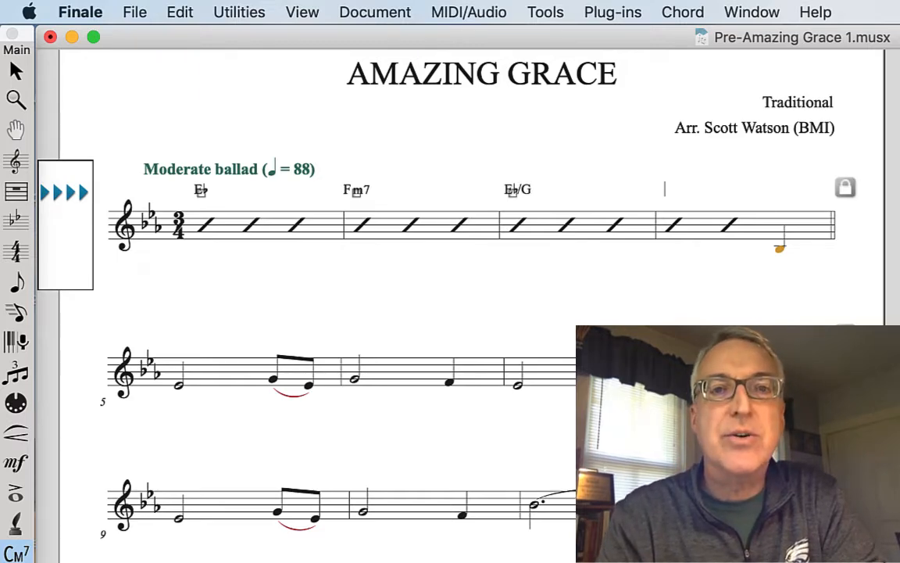
text(Ab/B)
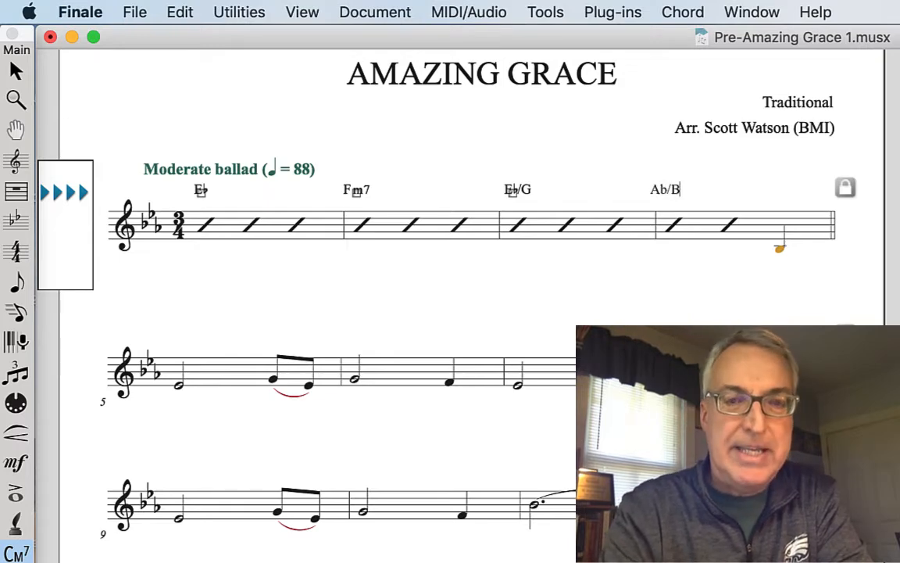
text(b)
key(Return)
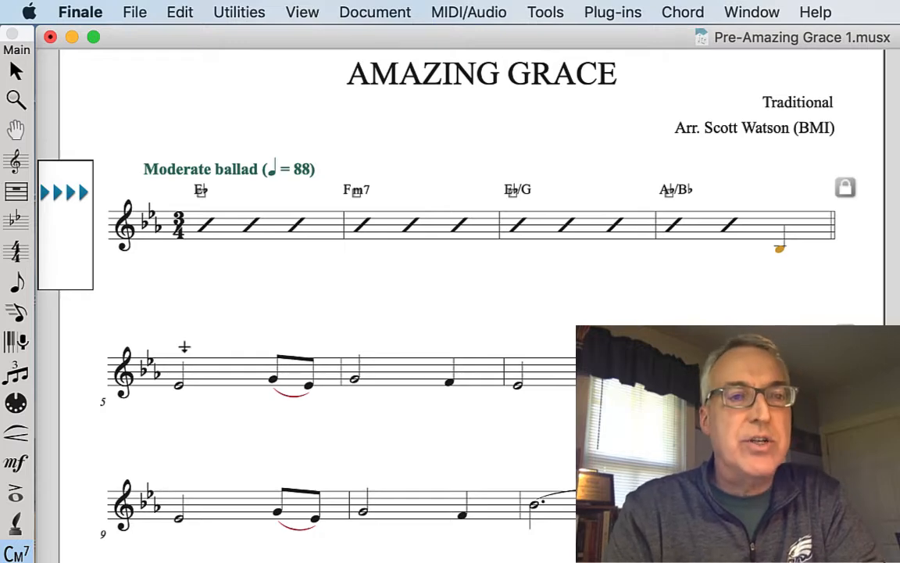
Allow MIDI input for chords and enter E♭ in measure 5 and E♭/G in measure 6 from the MIDI keyboard
click(680, 11)
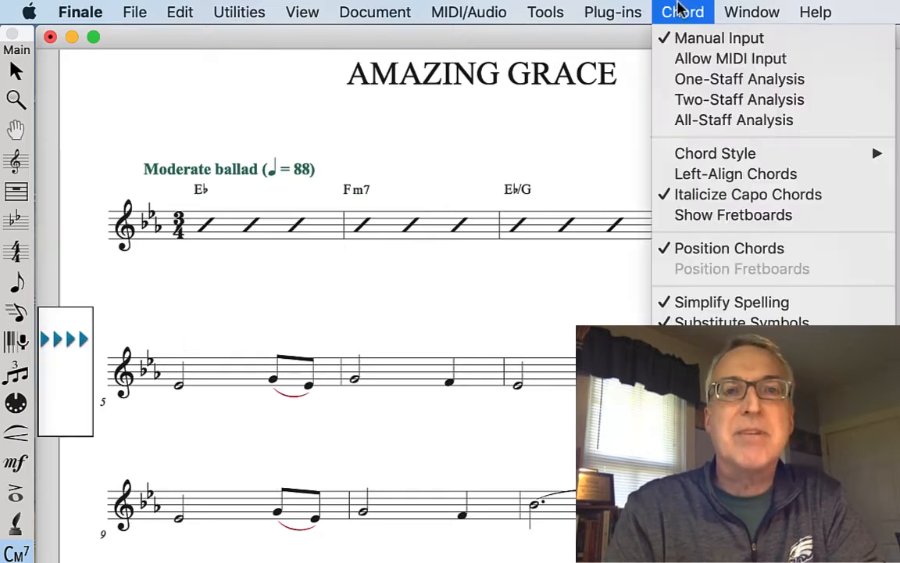
click(699, 62)
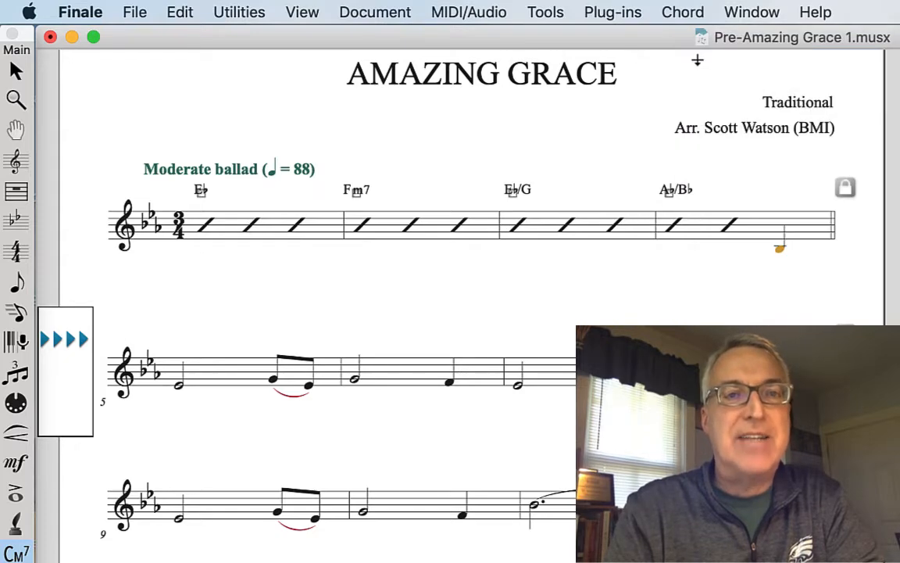
click(190, 384)
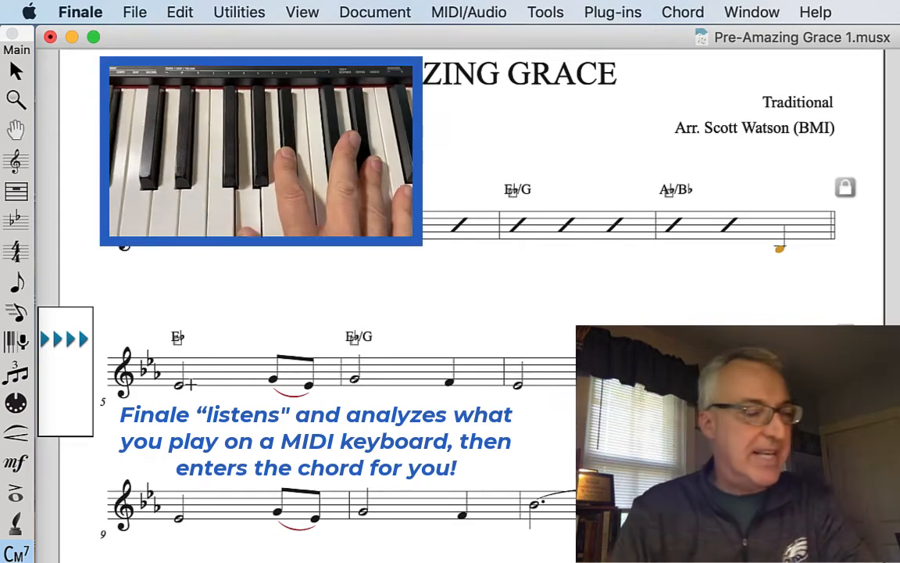
Enter the chord symbol A♭add2 on the first note of measure 7 using manual chord input
click(682, 12)
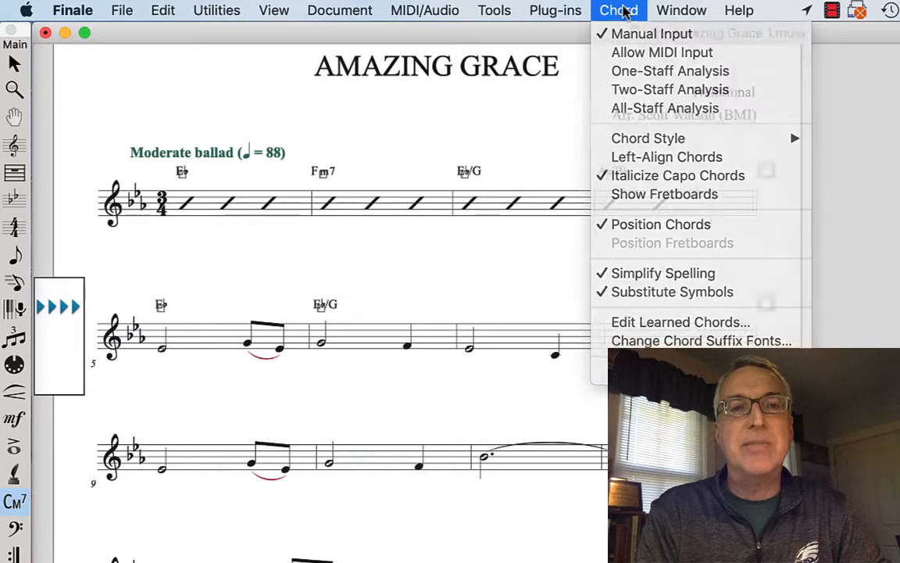
click(625, 11)
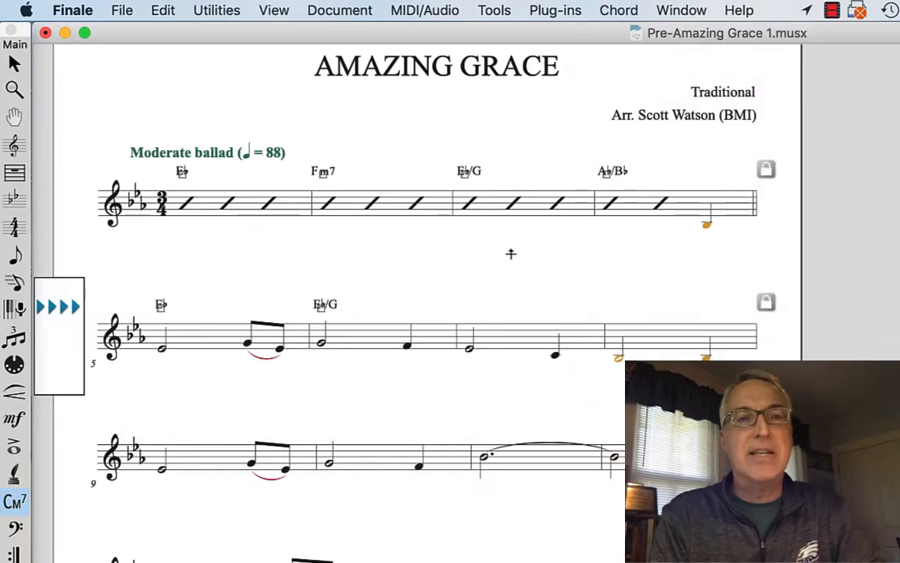
click(473, 329)
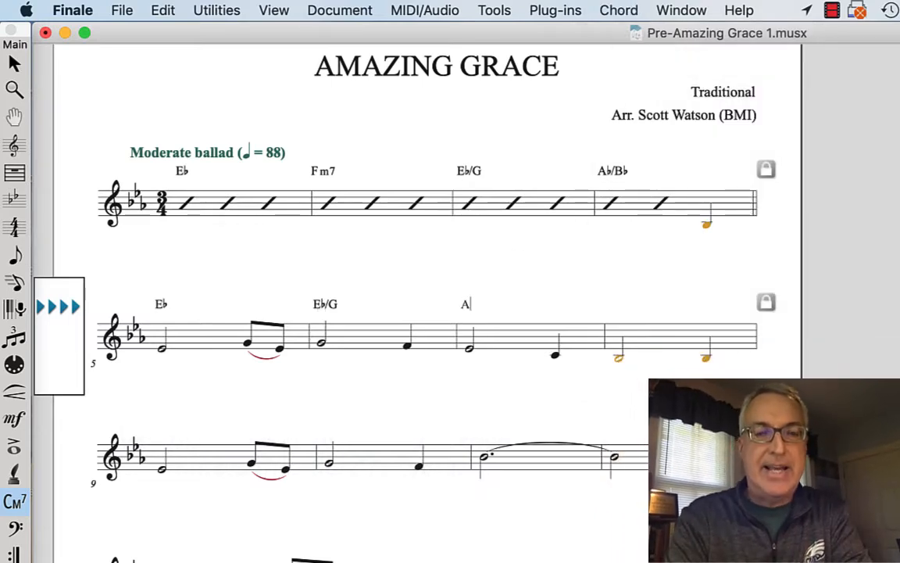
text(Abadd)
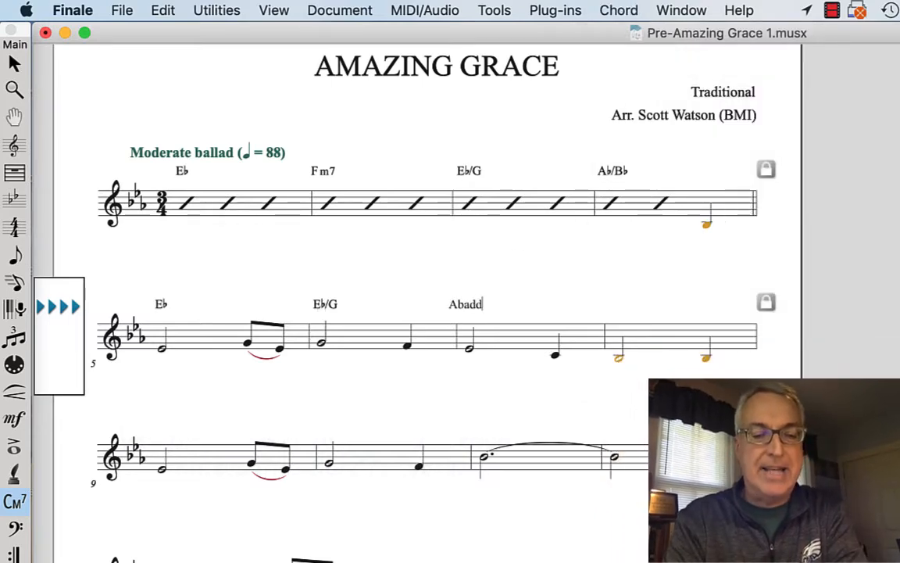
text(2)
key(Return)
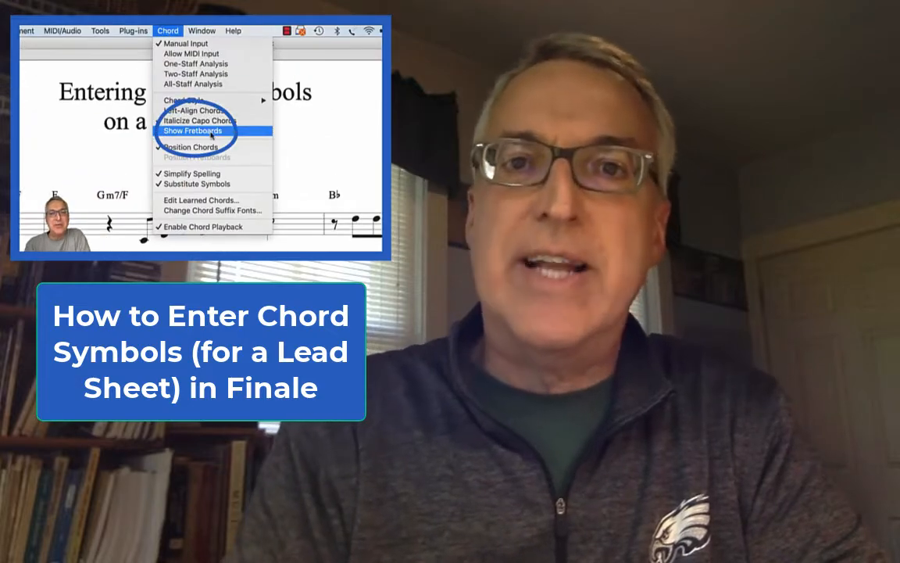
click(228, 133)
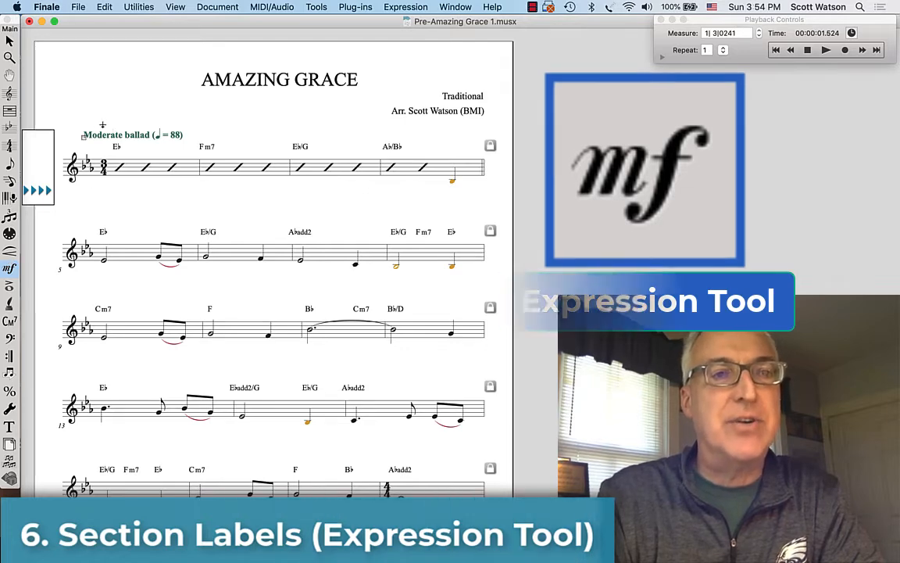
Create an INTRO rehearsal mark with a rectangle enclosure at measure 1 and position it above the tempo marking
double_click(117, 121)
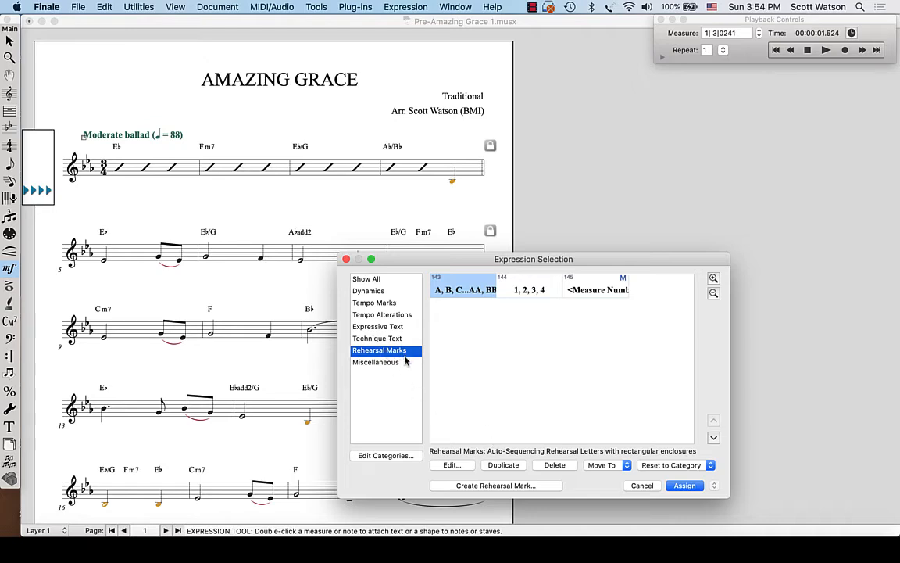
click(504, 485)
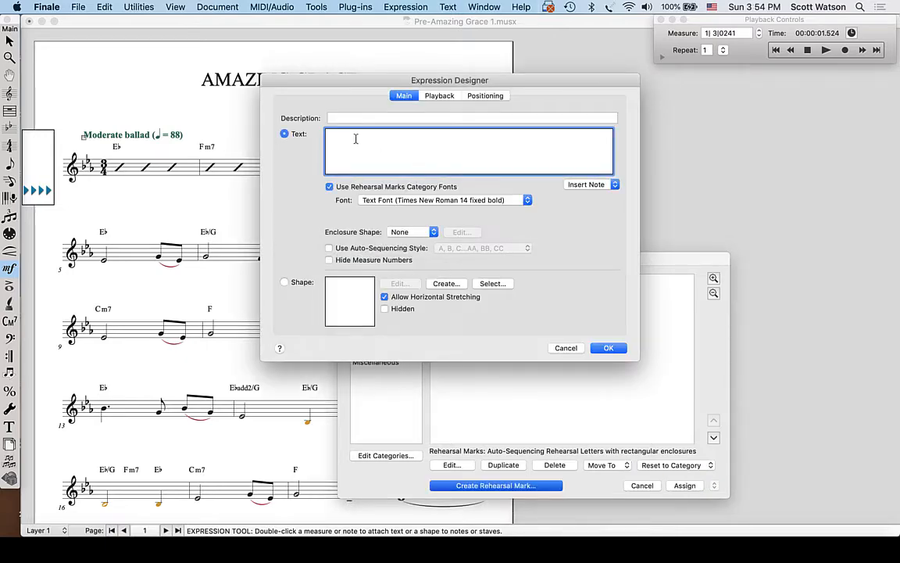
text(INTRO)
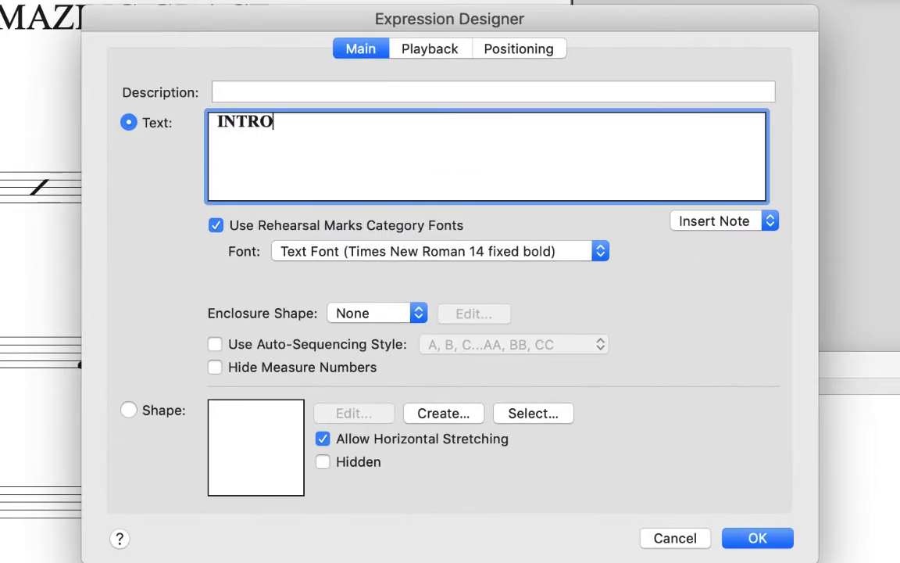
click(343, 313)
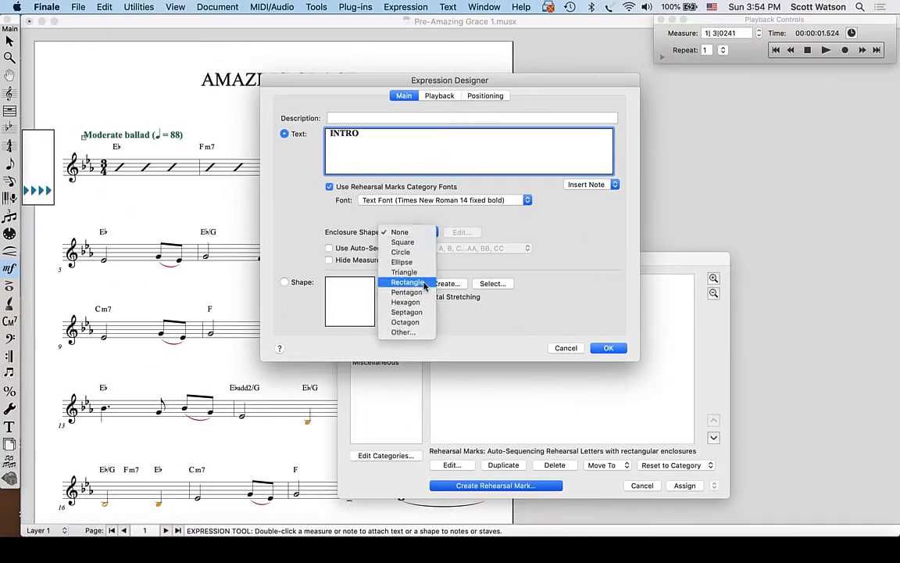
click(381, 415)
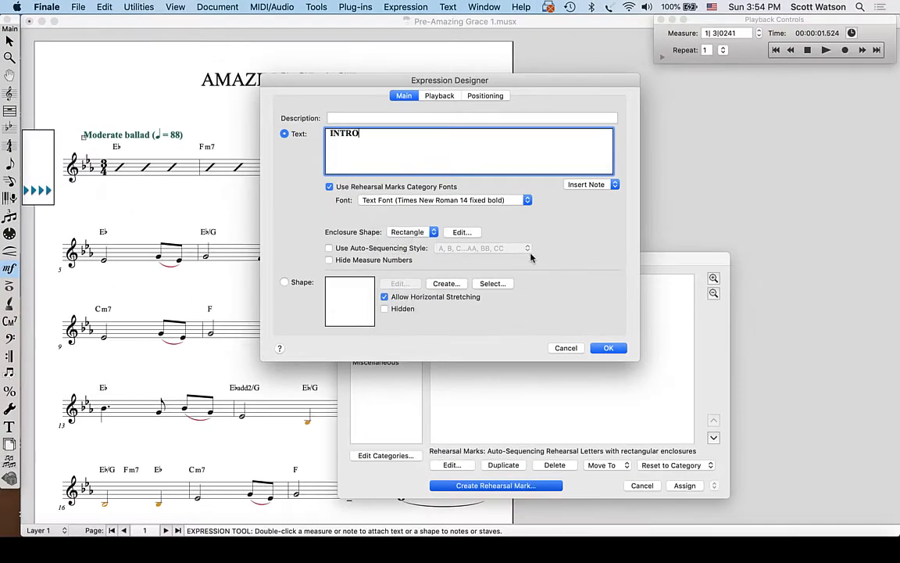
click(609, 348)
click(684, 485)
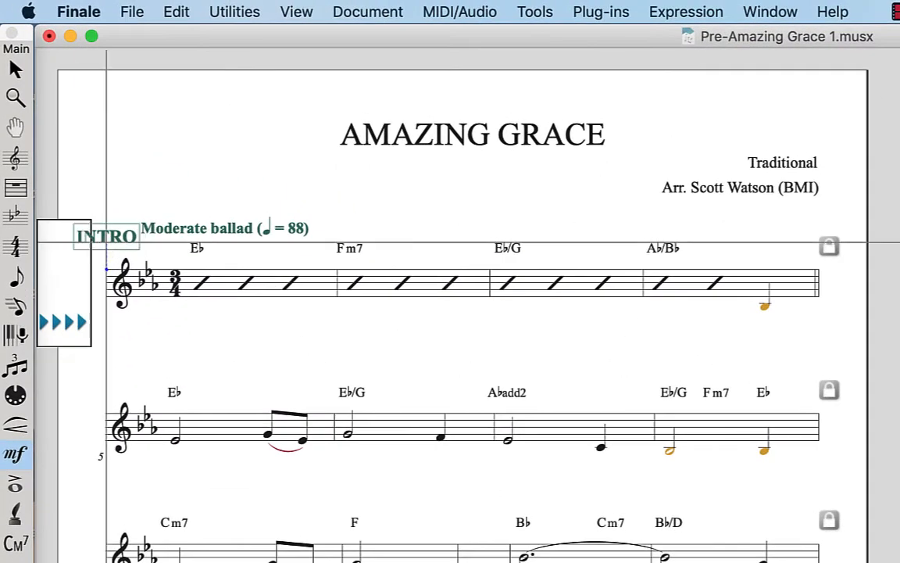
drag(107, 248, 185, 212)
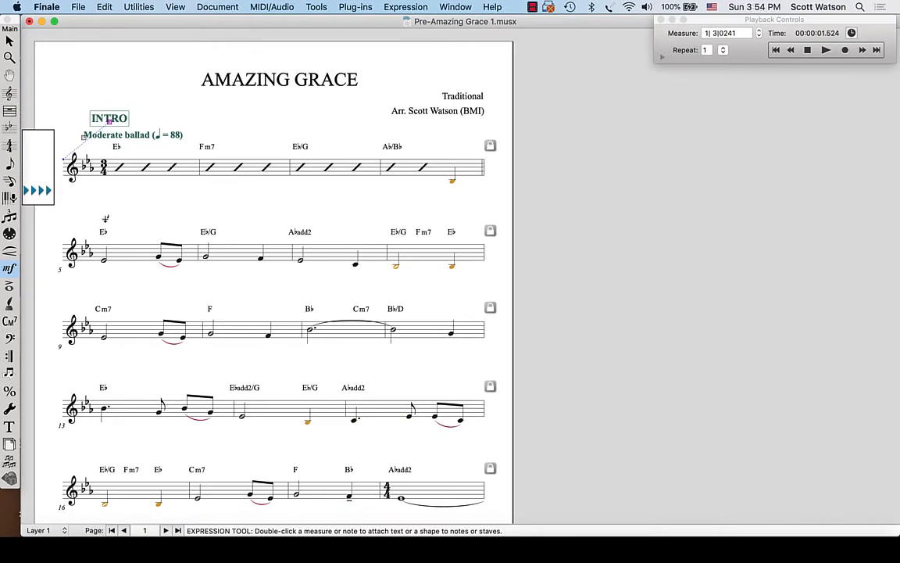
Duplicate the INTRO rehearsal mark, change the copy's text to VERSE, assign it to measure 5 and position it above the first chord symbol
double_click(105, 225)
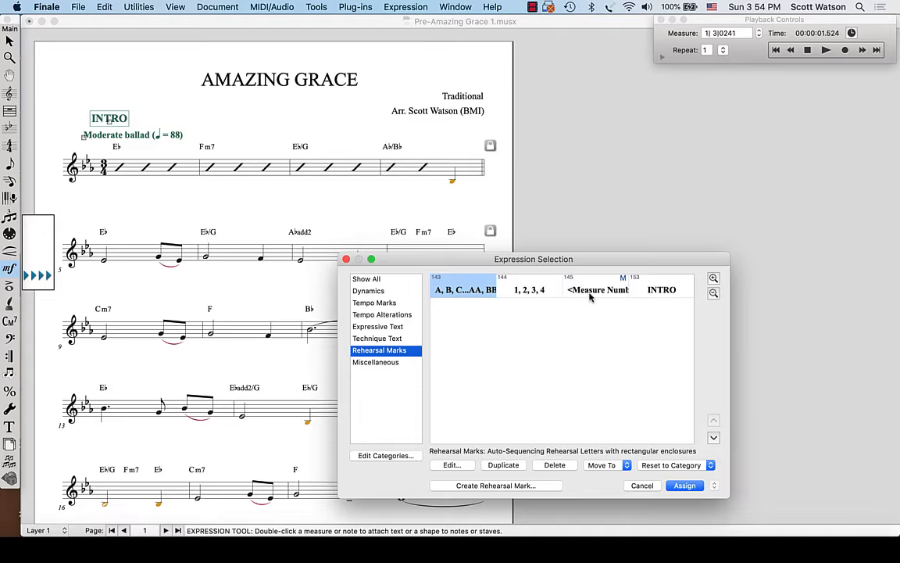
click(664, 290)
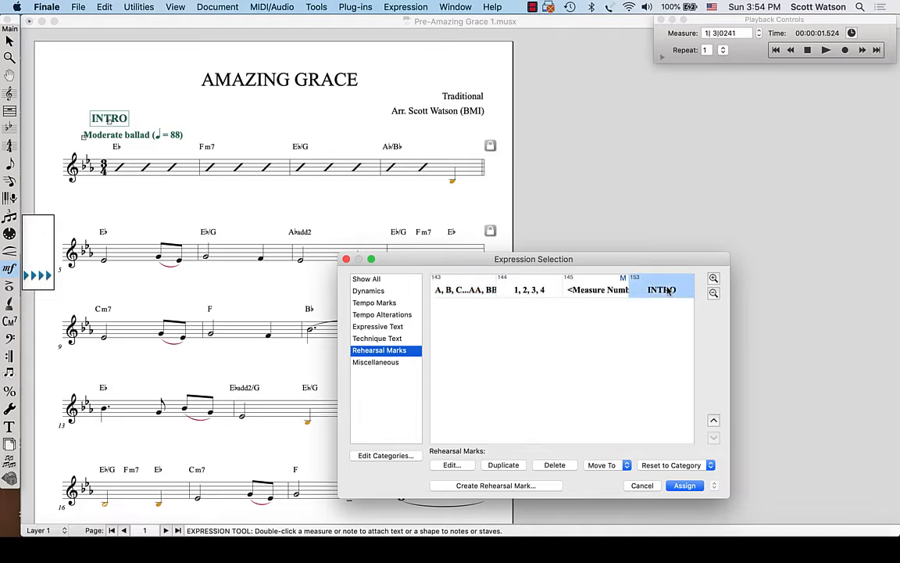
click(503, 465)
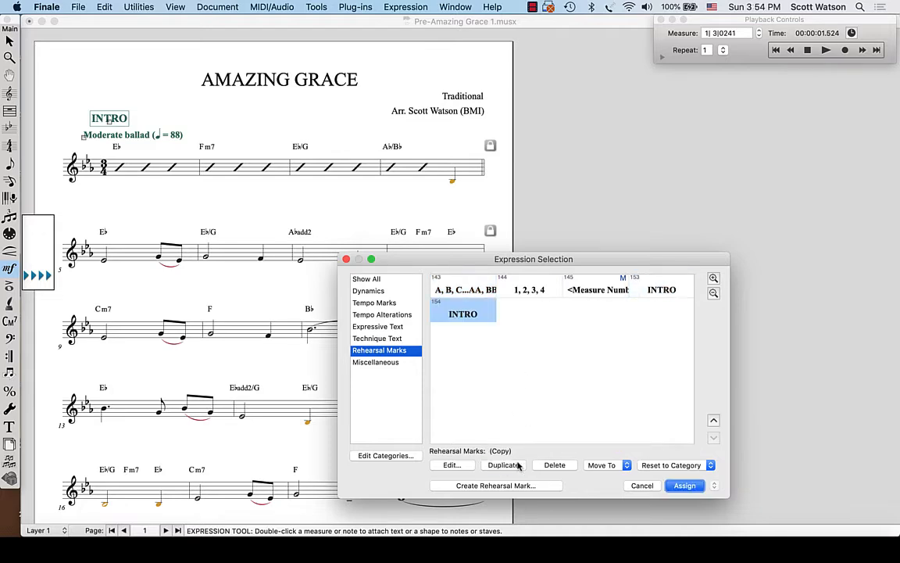
click(451, 465)
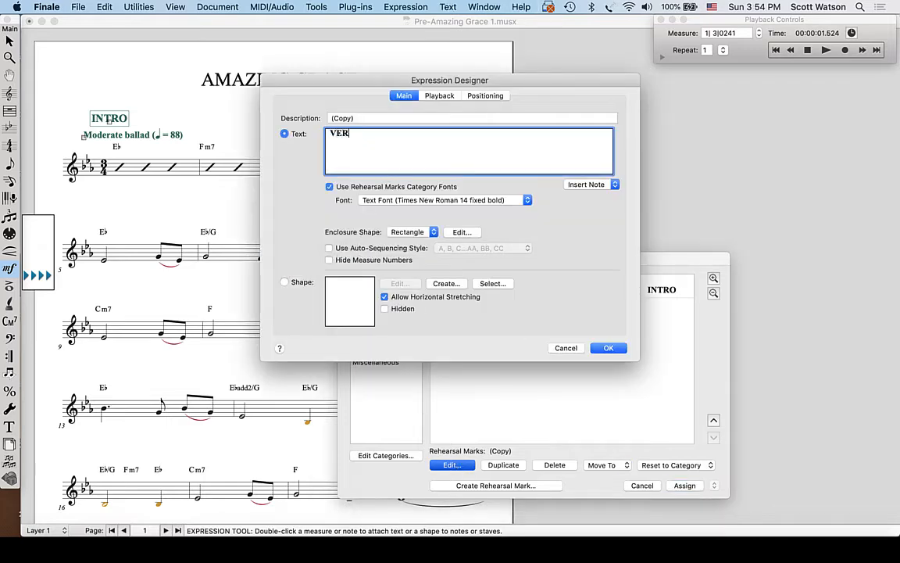
click(609, 348)
click(684, 486)
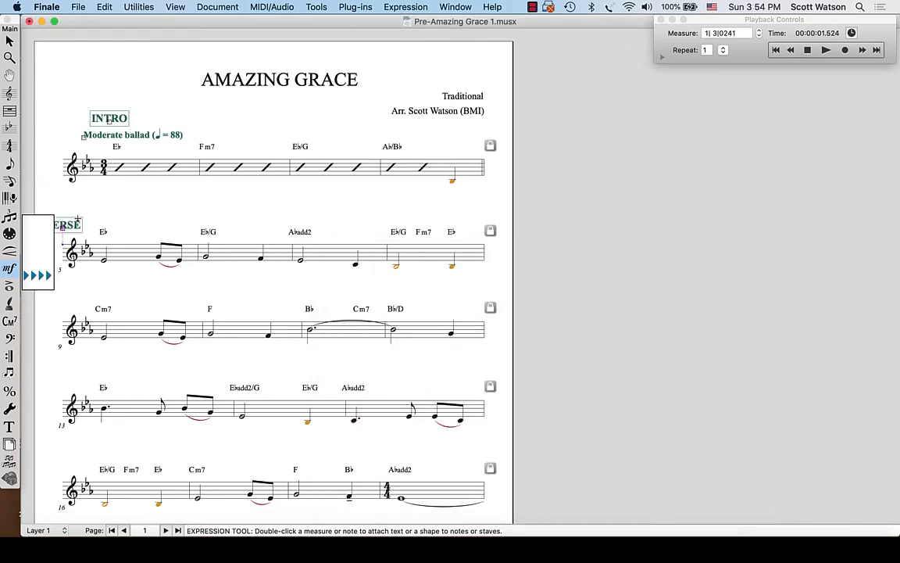
drag(63, 229, 101, 221)
Duplicate the VERSE rehearsal mark as OUTRO, assign it to the 4/4 measure and position it above the A♭add2 chord symbol
scroll(350, 302, down, 2)
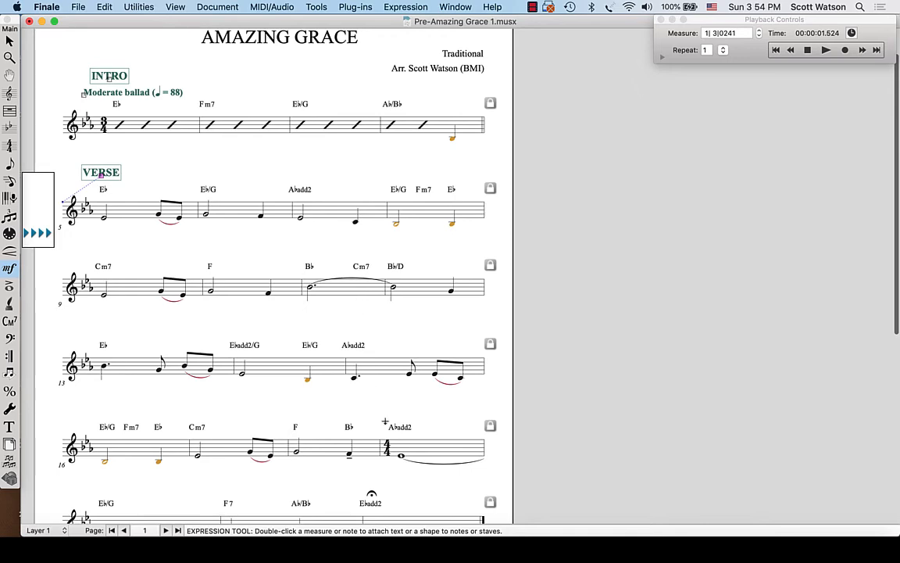
double_click(101, 173)
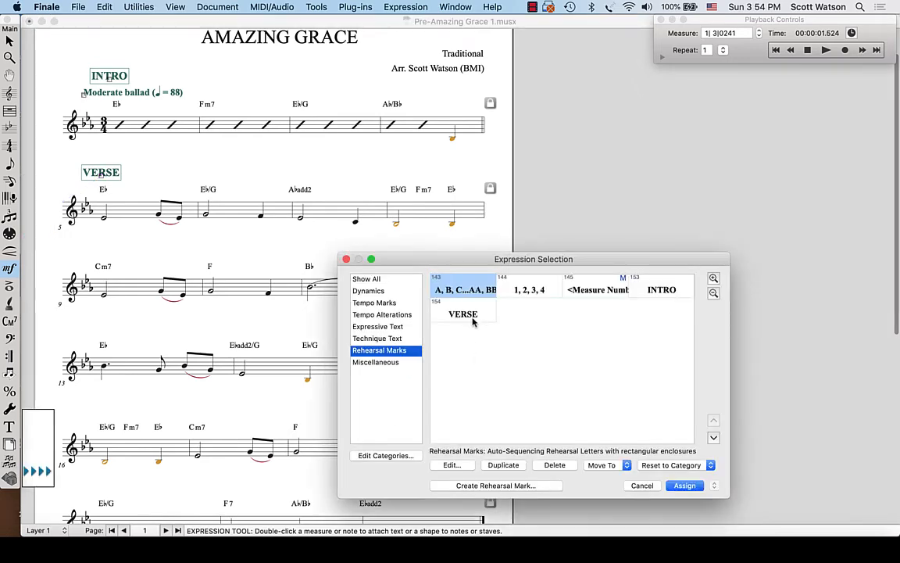
click(500, 464)
click(452, 464)
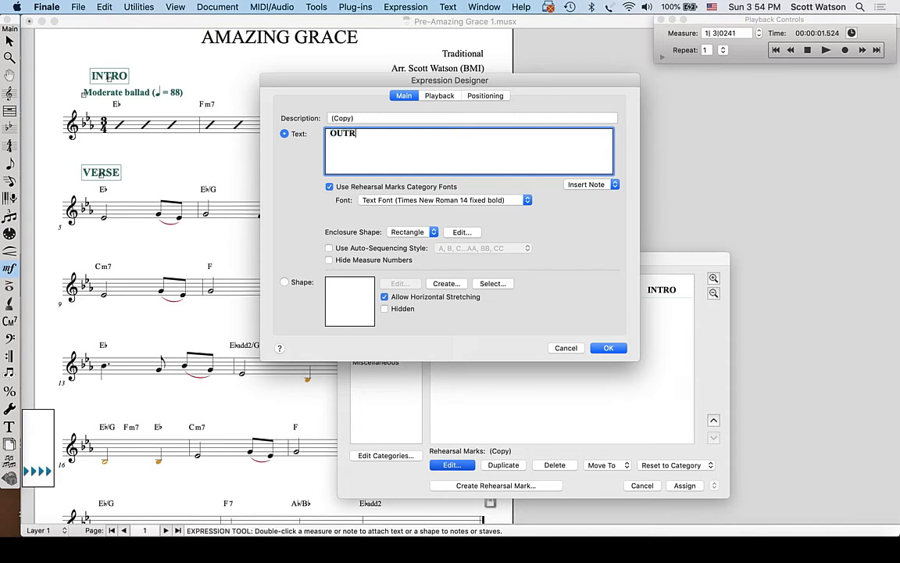
click(609, 348)
click(677, 485)
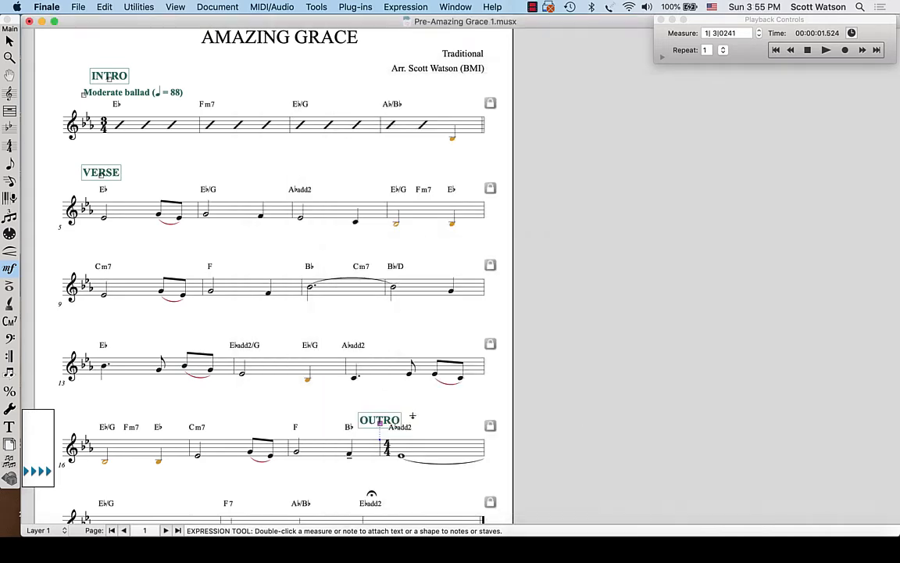
drag(379, 427, 402, 414)
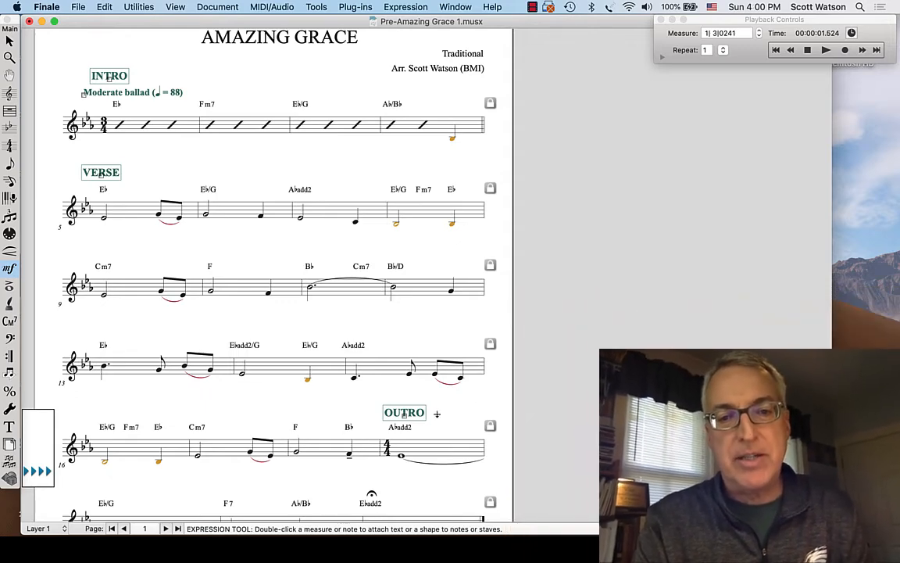
Add the tempo alteration "rit." above the staff in the 4/4 measure at the OUTRO
double_click(437, 418)
click(395, 314)
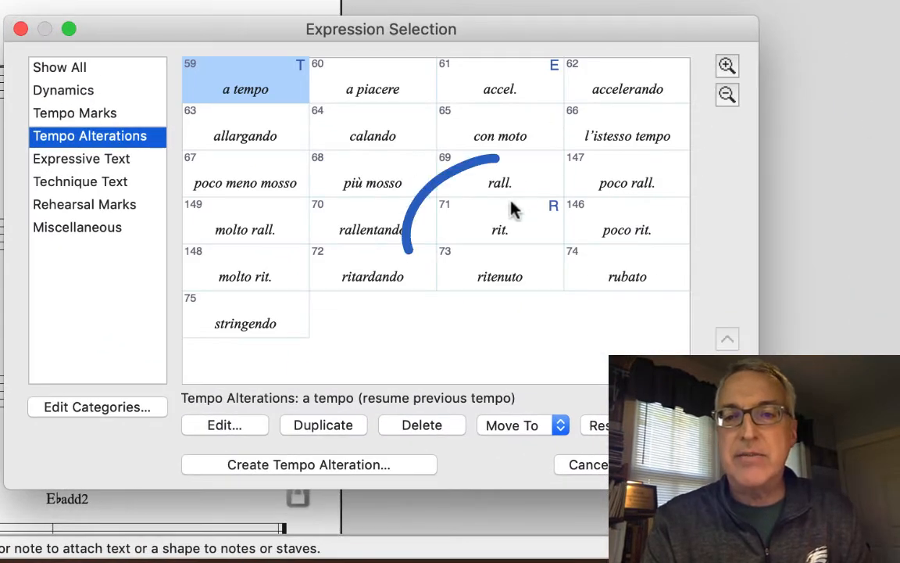
click(508, 226)
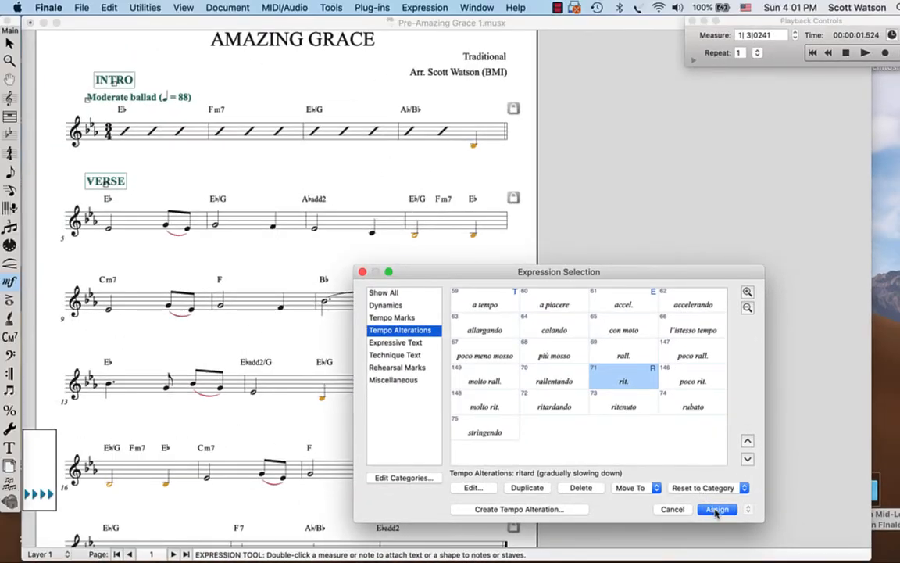
click(717, 509)
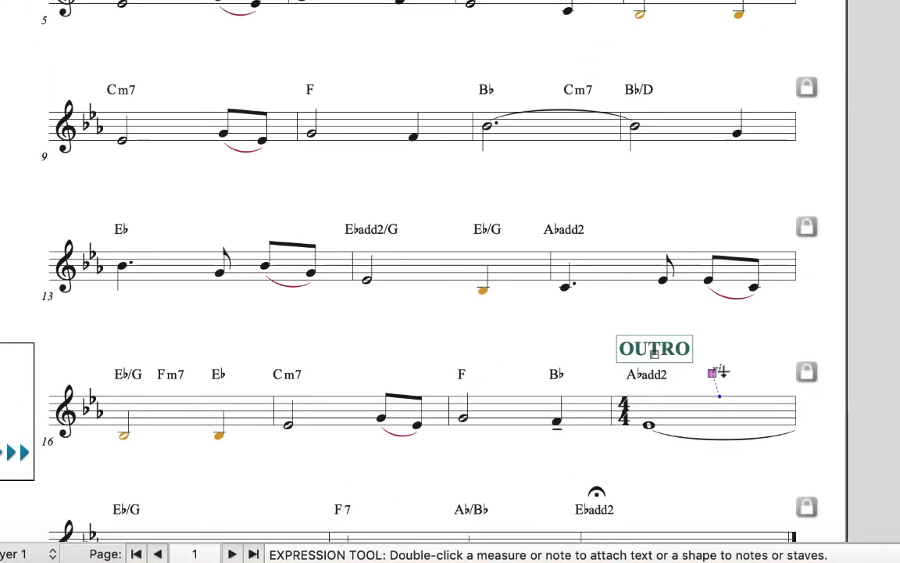